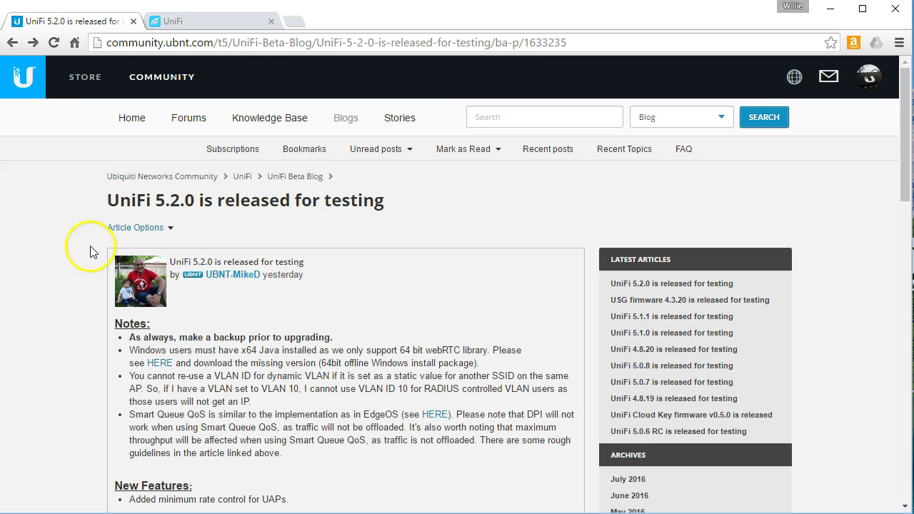
Highlight key release-note points: version 5.2.0, UAP minimum rate control, and Smart Queue QoS caveats.
{"action": "left_click_drag", "start_coordinate": [109, 202], "coordinate": [223, 202]}
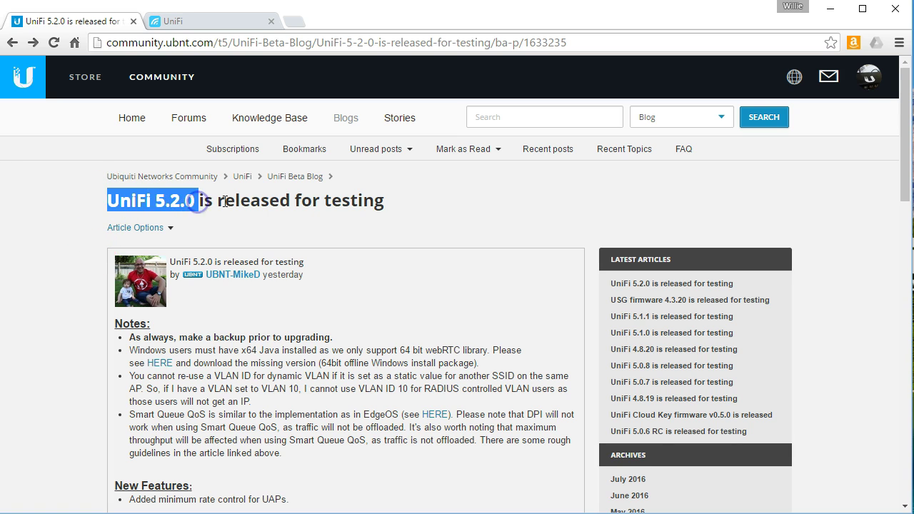
{"action": "left_click", "coordinate": [223, 202]}
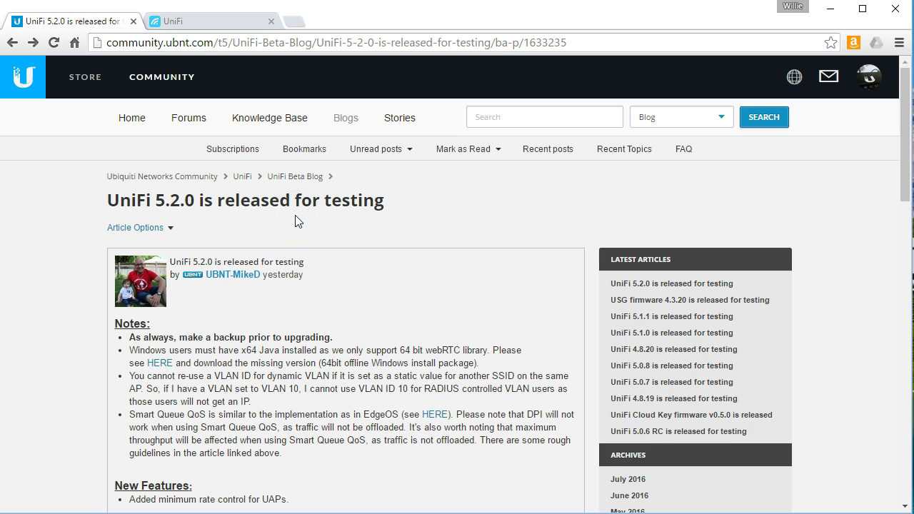
{"action": "scroll", "coordinate": [296, 224], "scroll_direction": "down", "scroll_amount": 3}
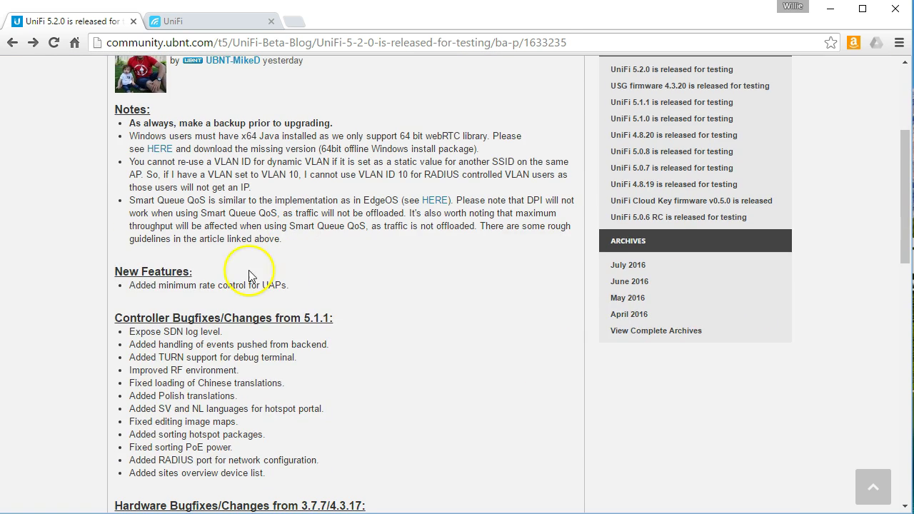
{"action": "left_click_drag", "start_coordinate": [130, 287], "coordinate": [289, 289]}
{"action": "left_click", "coordinate": [294, 290]}
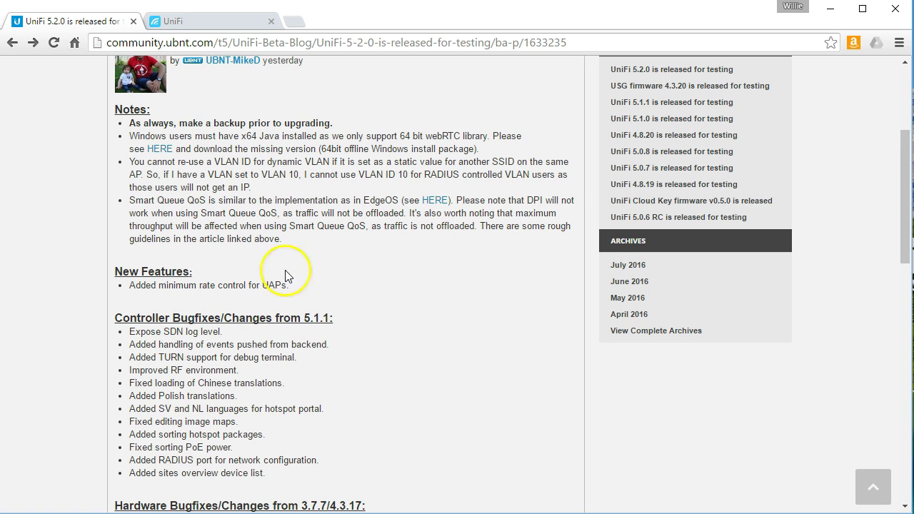
{"action": "left_click_drag", "start_coordinate": [131, 201], "coordinate": [207, 204]}
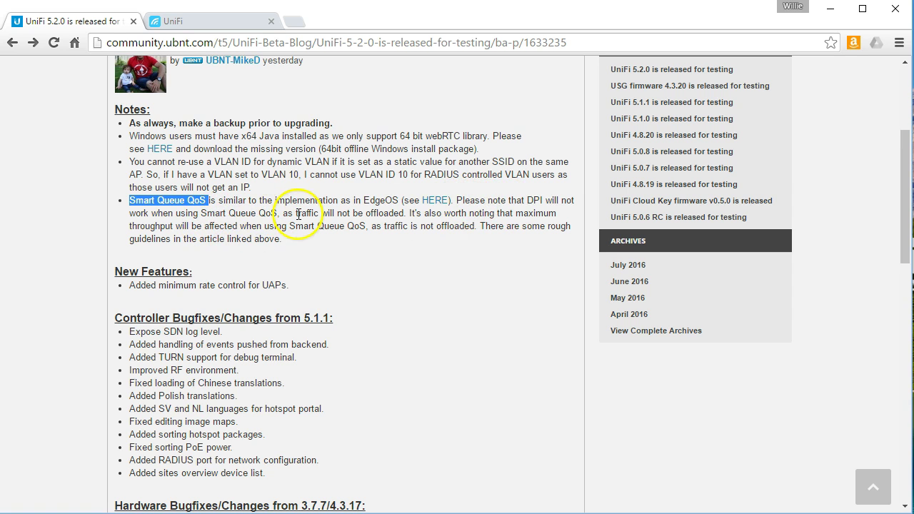
{"action": "left_click_drag", "start_coordinate": [299, 215], "coordinate": [405, 212]}
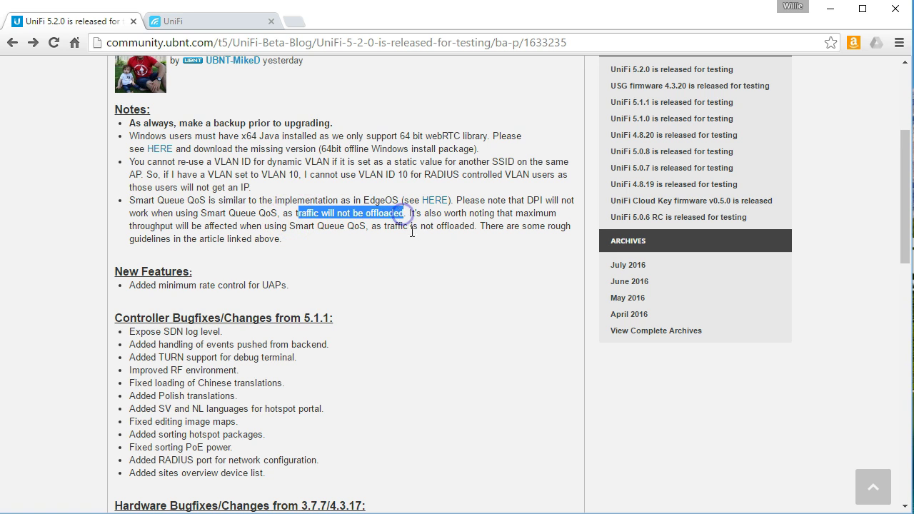
{"action": "left_click", "coordinate": [442, 268]}
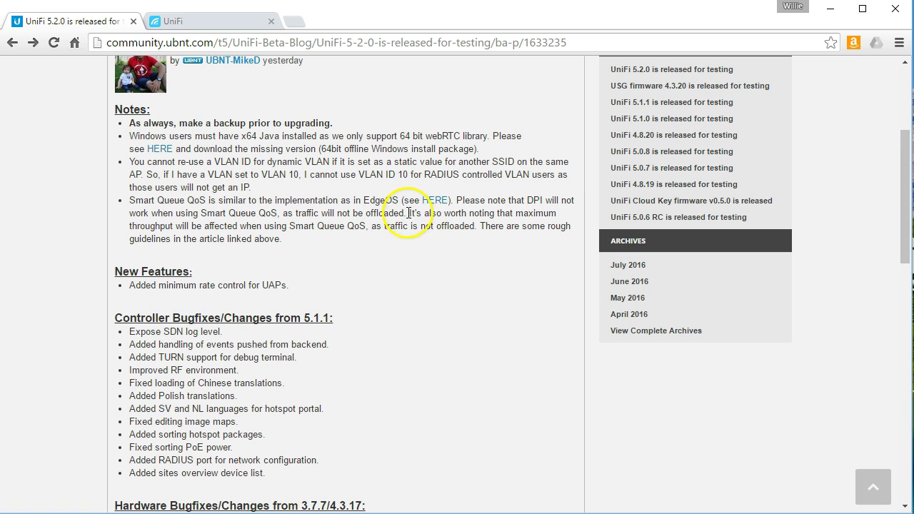
{"action": "left_click_drag", "start_coordinate": [409, 213], "coordinate": [477, 228]}
{"action": "left_click", "coordinate": [407, 272]}
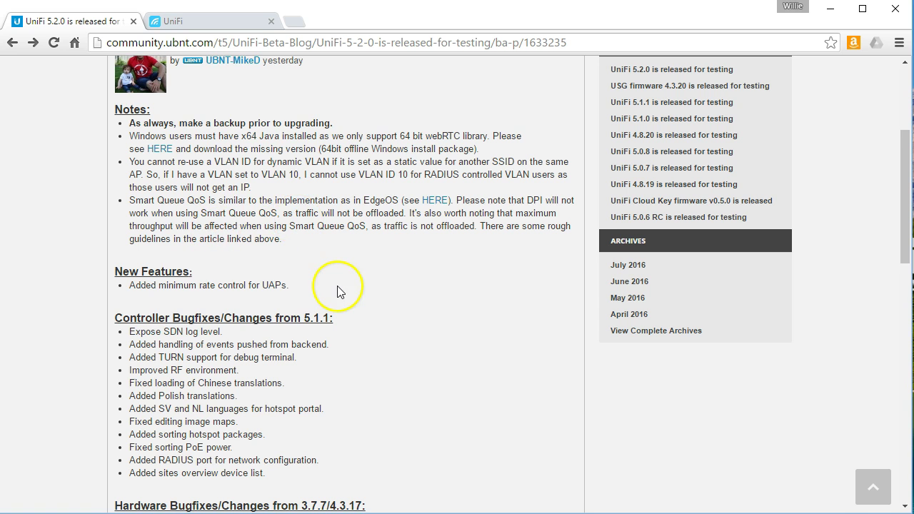
Check the UniFi controller login tab, then return to the release post.
{"action": "scroll", "coordinate": [297, 364], "scroll_direction": "down", "scroll_amount": 2}
{"action": "scroll", "coordinate": [297, 363], "scroll_direction": "up", "scroll_amount": 1}
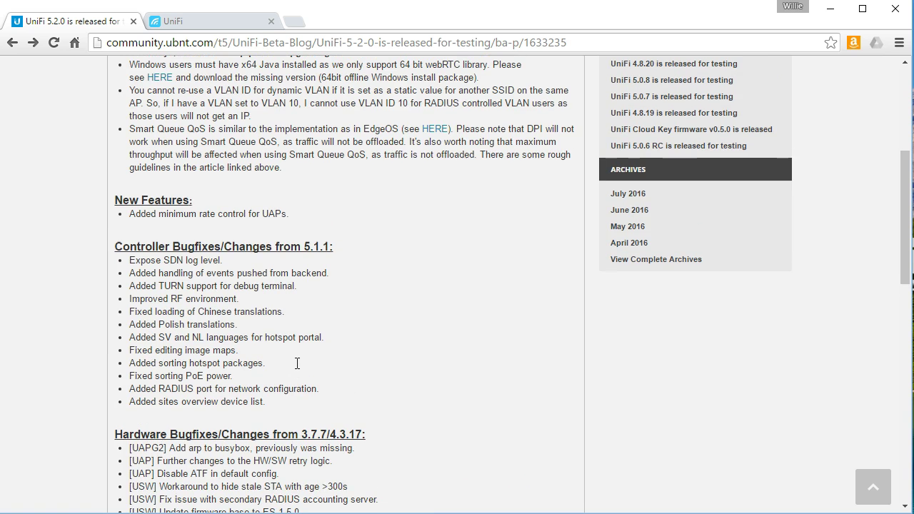
{"action": "left_click", "coordinate": [211, 23]}
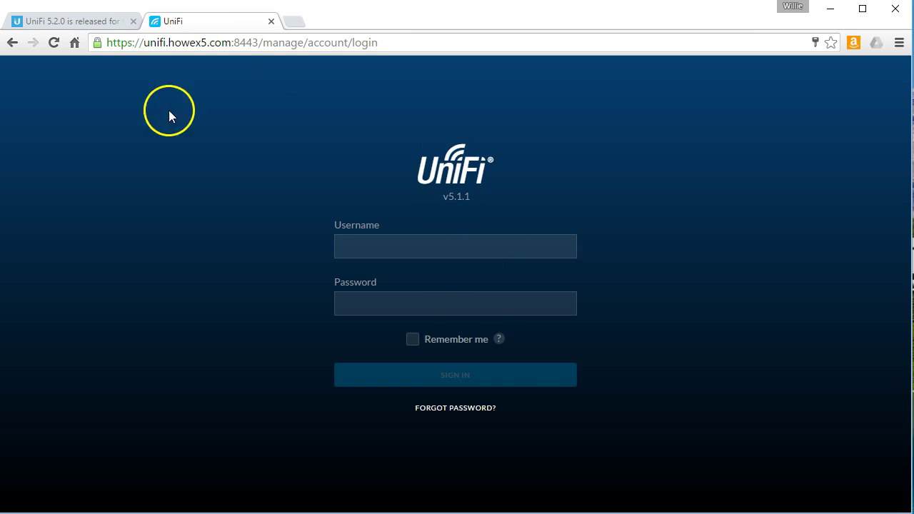
{"action": "left_click", "coordinate": [71, 21]}
Scroll the post to the 5.2.0 Bundled Firmware list and the Mac, Windows, Linux download links.
{"action": "scroll", "coordinate": [214, 357], "scroll_direction": "down", "scroll_amount": 1}
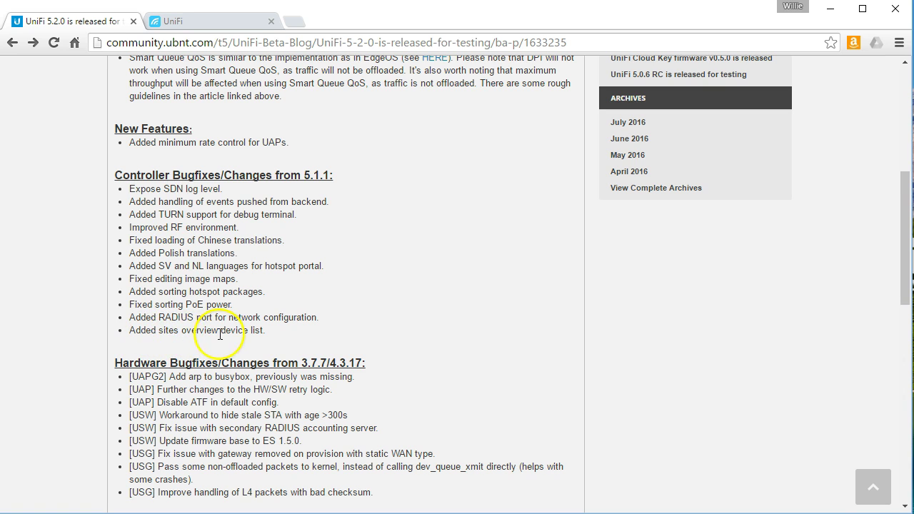
{"action": "scroll", "coordinate": [399, 327], "scroll_direction": "down", "scroll_amount": 1}
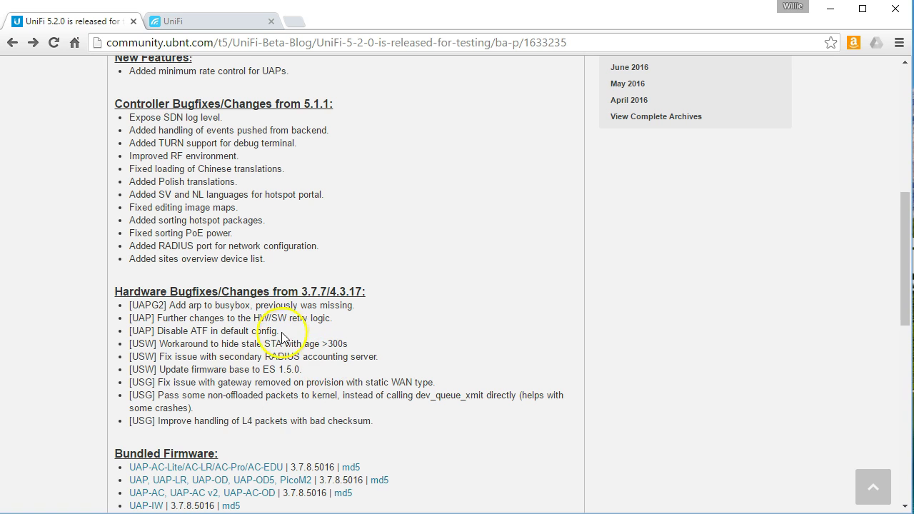
{"action": "scroll", "coordinate": [285, 350], "scroll_direction": "up", "scroll_amount": 1}
{"action": "scroll", "coordinate": [285, 348], "scroll_direction": "up", "scroll_amount": 1}
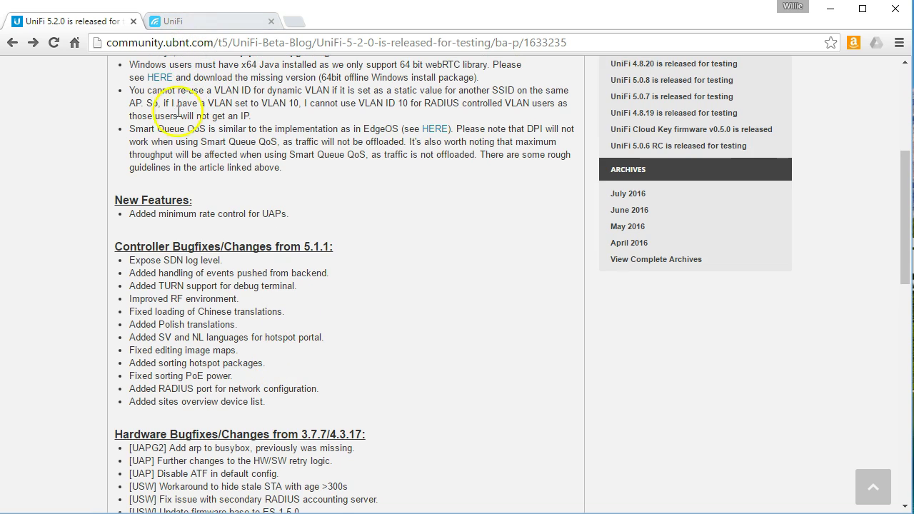
{"action": "left_click", "coordinate": [194, 23]}
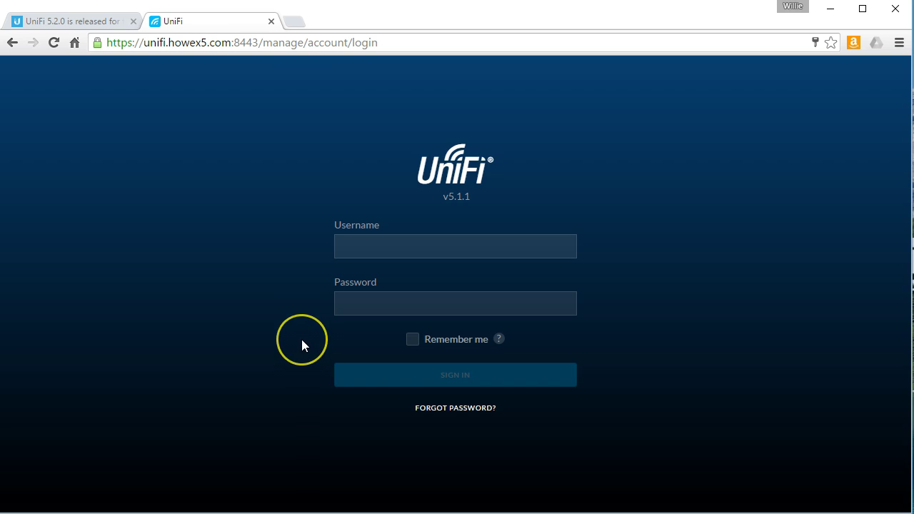
{"action": "left_click", "coordinate": [64, 25]}
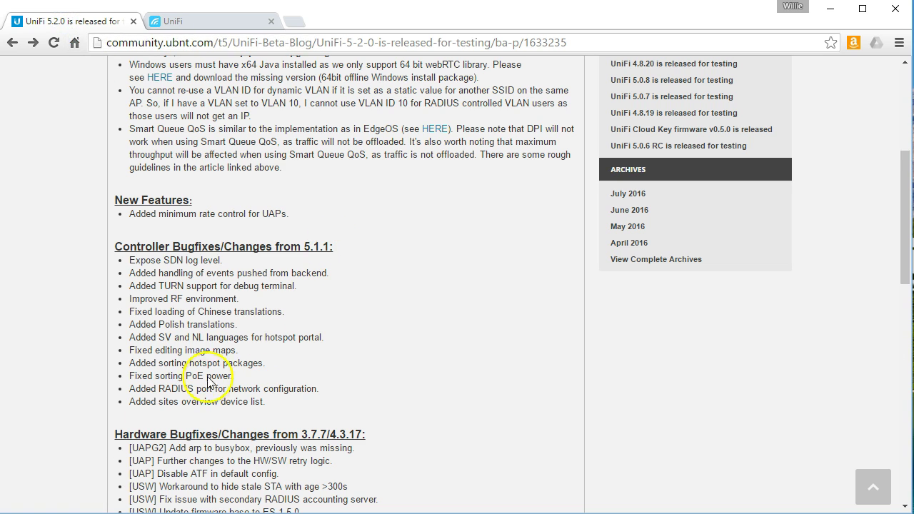
{"action": "scroll", "coordinate": [207, 357], "scroll_direction": "up", "scroll_amount": 4}
{"action": "scroll", "coordinate": [212, 348], "scroll_direction": "down", "scroll_amount": 3}
{"action": "scroll", "coordinate": [212, 348], "scroll_direction": "down", "scroll_amount": 8}
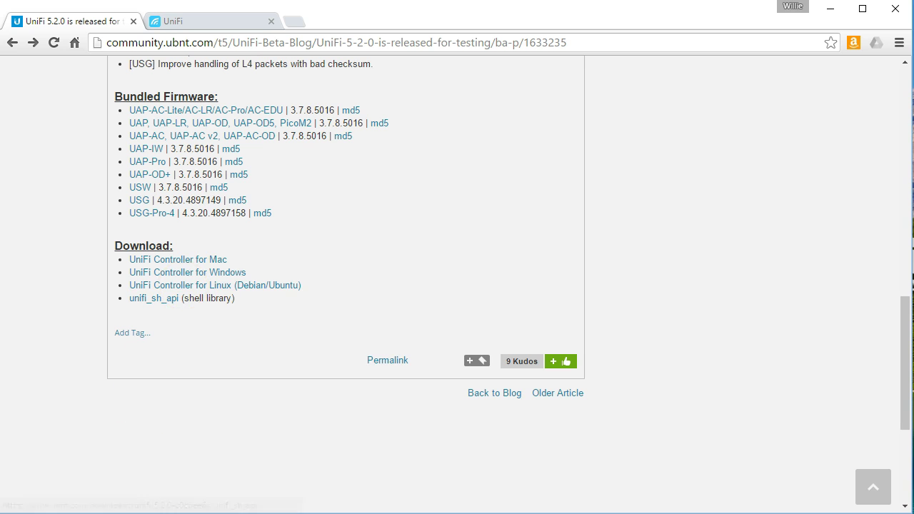
Open a PuTTY SSH session to the server at 192.168.66.10.
{"action": "left_click", "coordinate": [143, 513]}
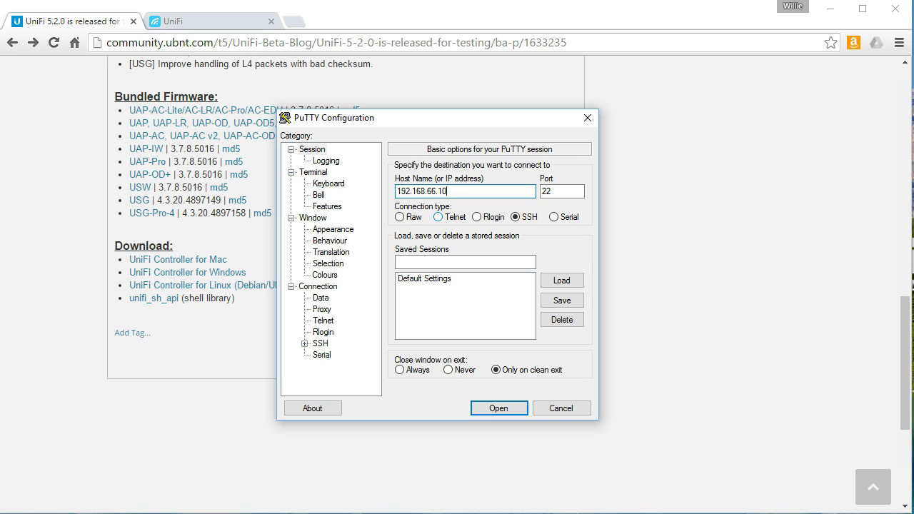
{"action": "key", "text": "Return"}
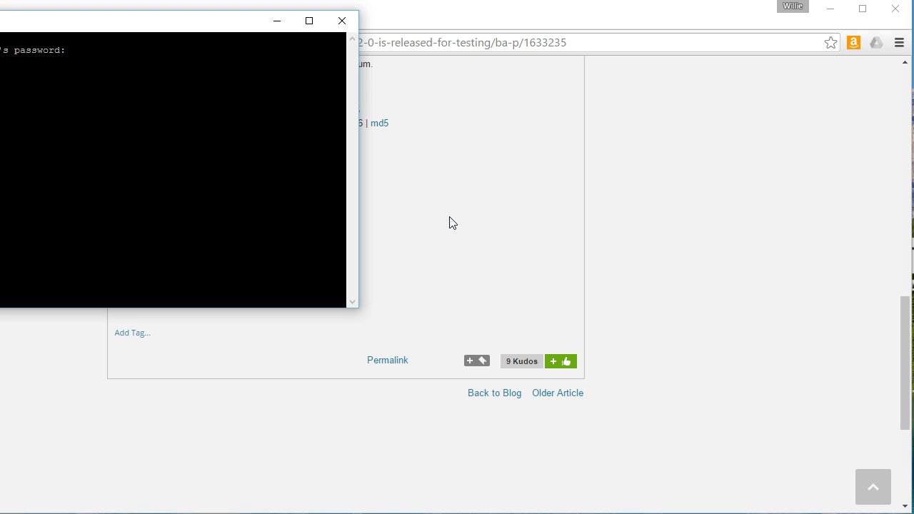
{"action": "left_click_drag", "start_coordinate": [83, 21], "coordinate": [223, 112]}
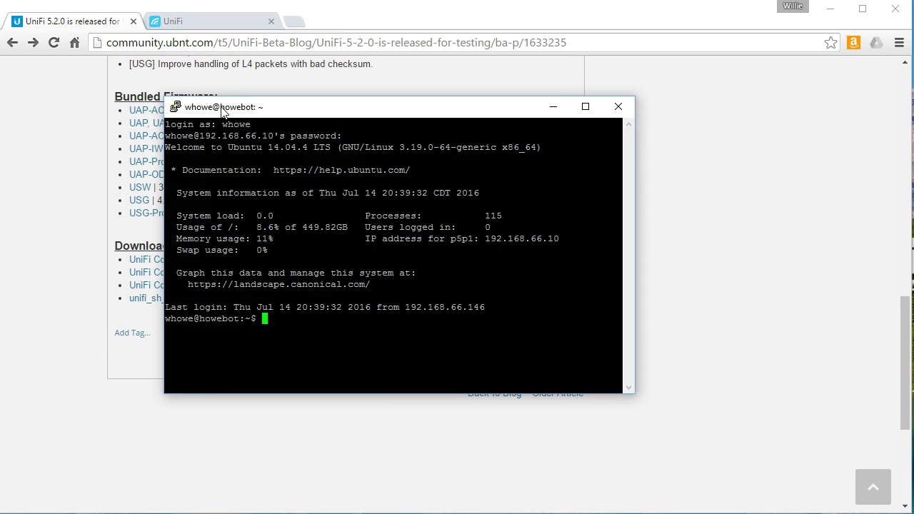
List the home folder and delete the old unifi_sysvinit_all.deb package.
{"action": "type", "text": "ls"}
{"action": "key", "text": "Return"}
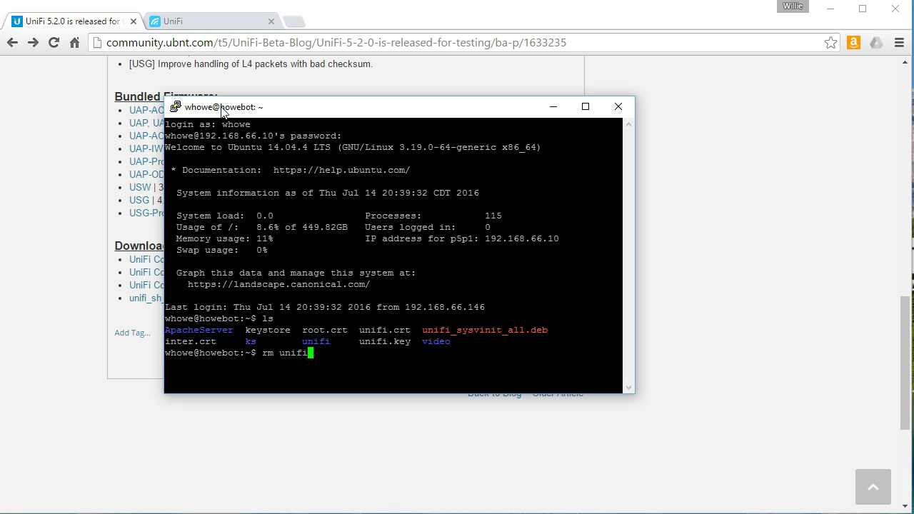
{"action": "type", "text": "rm unifi_"}
{"action": "key", "text": "Tab"}
{"action": "key", "text": "Return"}
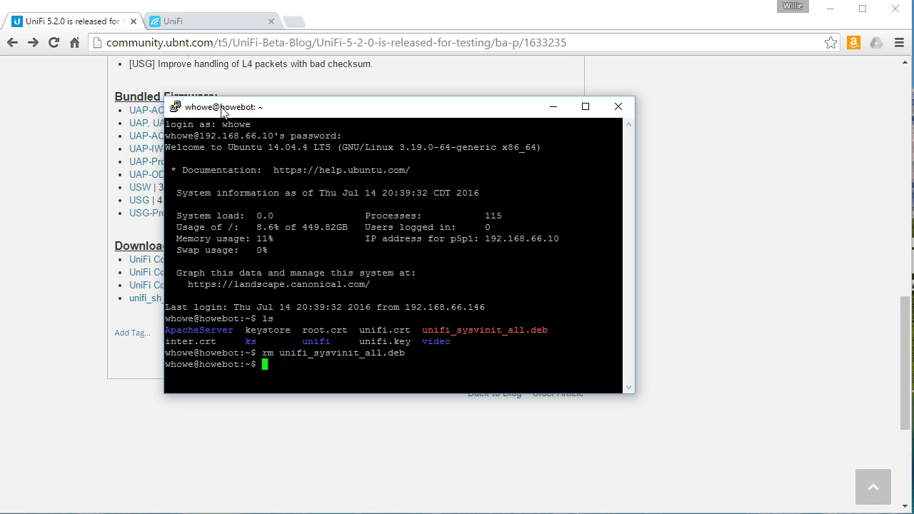
Copy the Linux controller download link and paste it after wget in the terminal.
{"action": "left_click", "coordinate": [56, 287]}
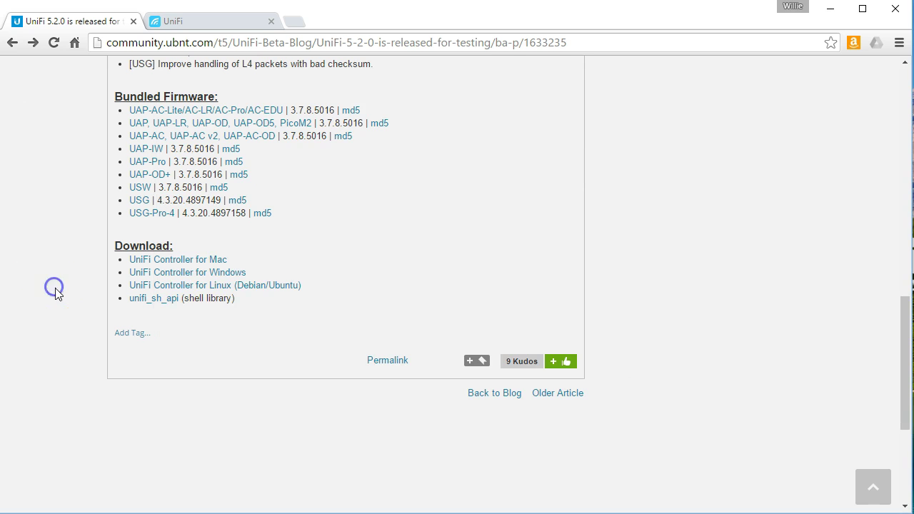
{"action": "right_click", "coordinate": [211, 288]}
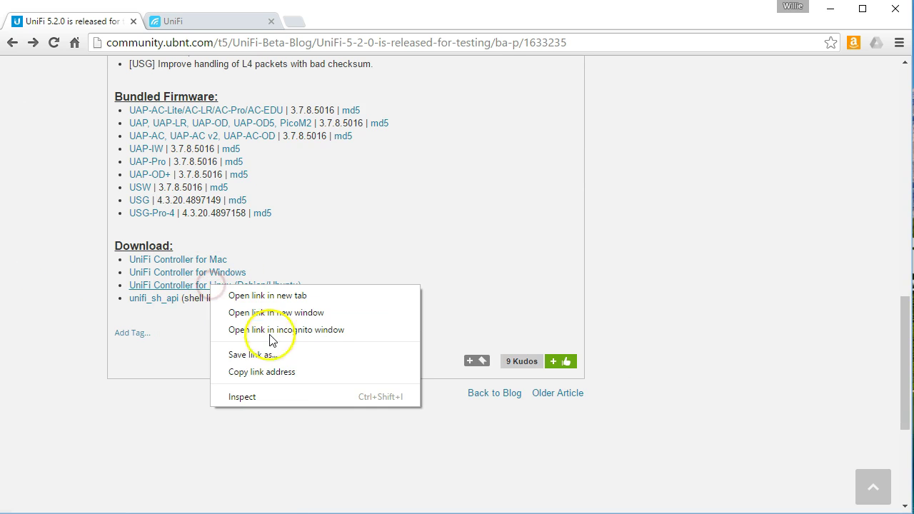
{"action": "left_click", "coordinate": [269, 371]}
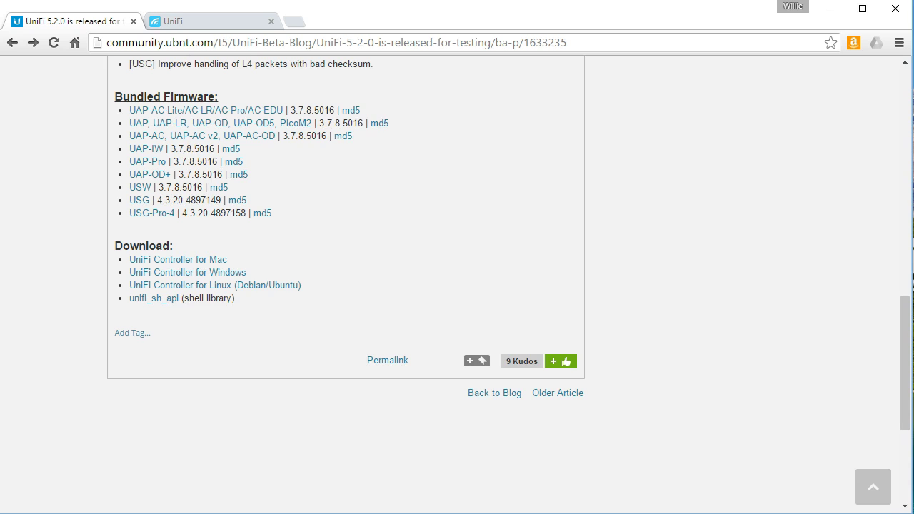
{"action": "key", "text": "alt+Tab"}
{"action": "left_click", "coordinate": [381, 310]}
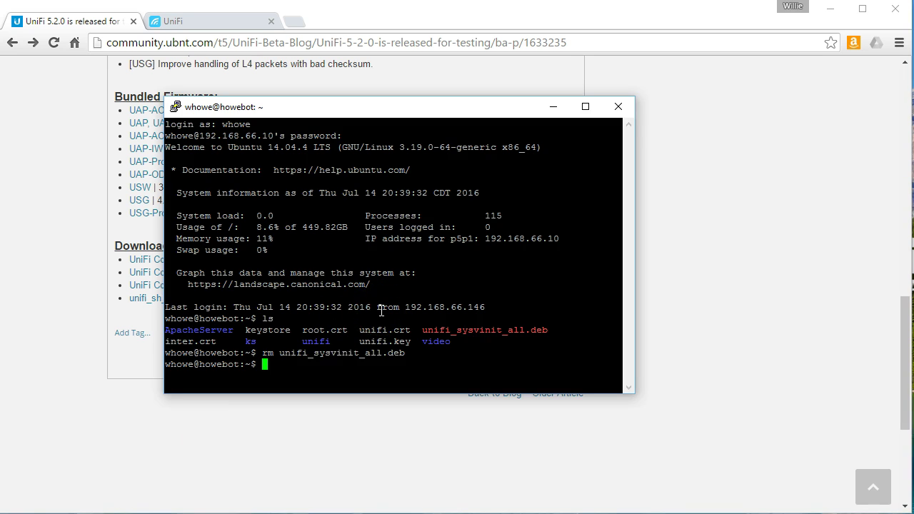
{"action": "type", "text": "wget"}
{"action": "right_click", "coordinate": [372, 352]}
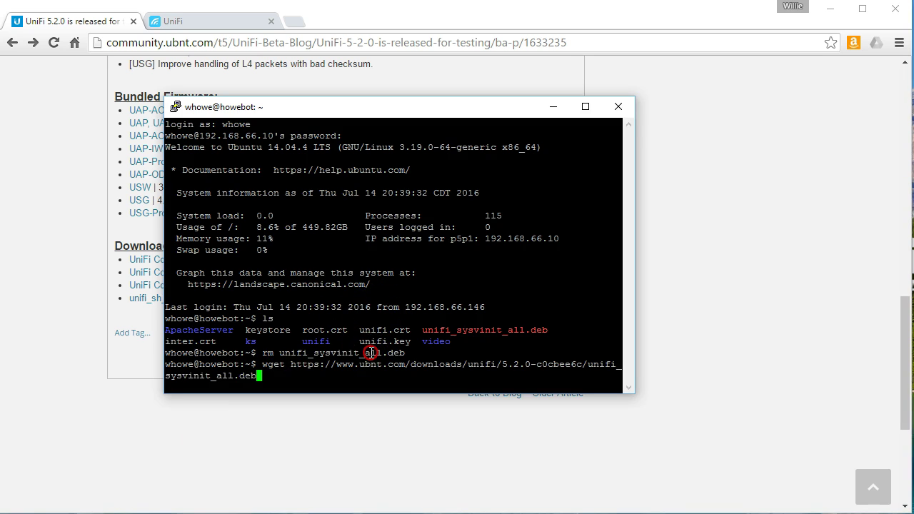
Download the 5.2.0 controller package with wget and list the home folder.
{"action": "key", "text": "Return"}
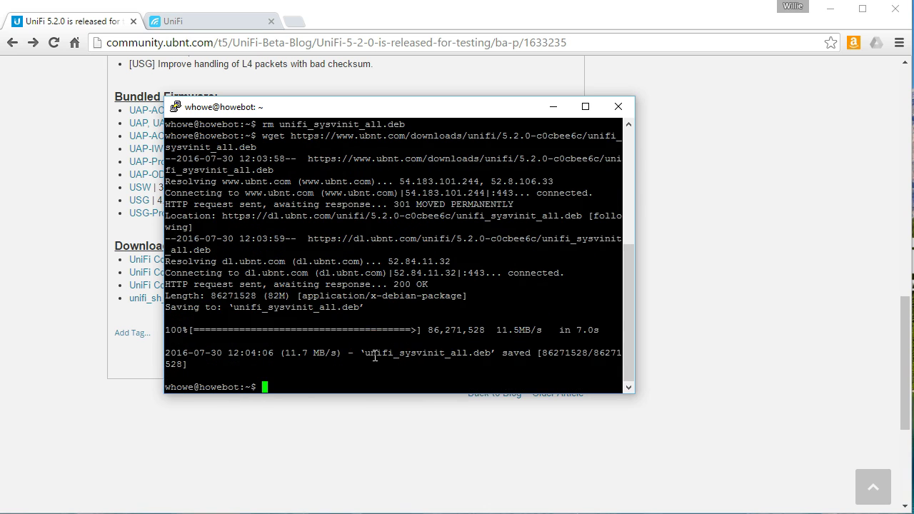
{"action": "type", "text": "ls"}
{"action": "key", "text": "Return"}
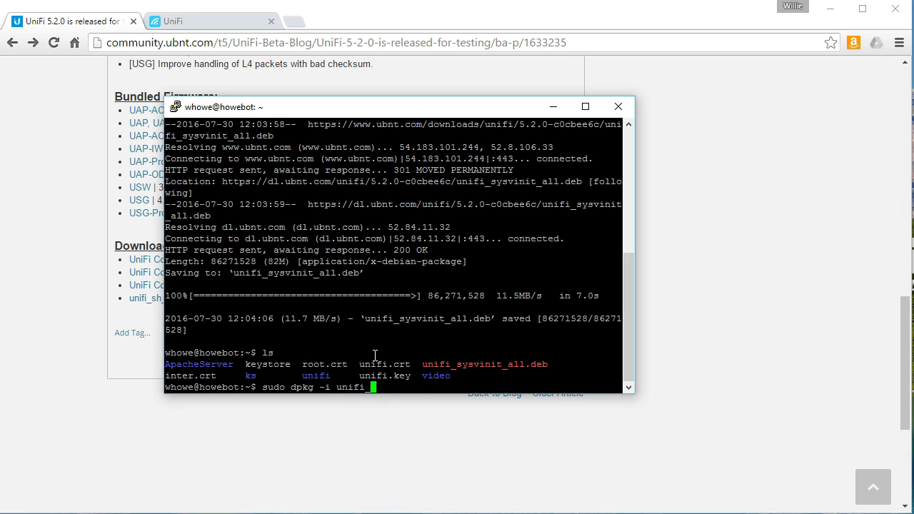
Install unifi_sysvinit_all.deb with sudo dpkg -i, entering the admin password.
{"action": "key", "text": "Tab"}
{"action": "key", "text": "Return"}
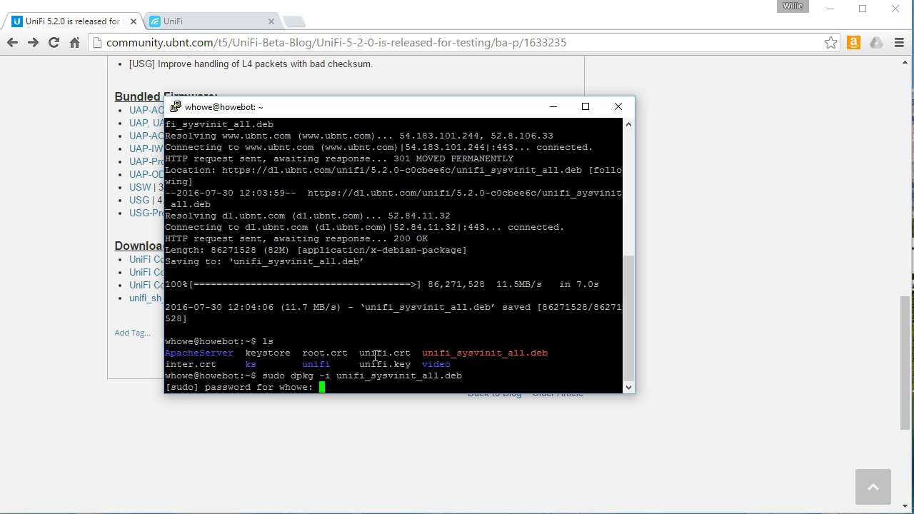
{"action": "key", "text": "Return"}
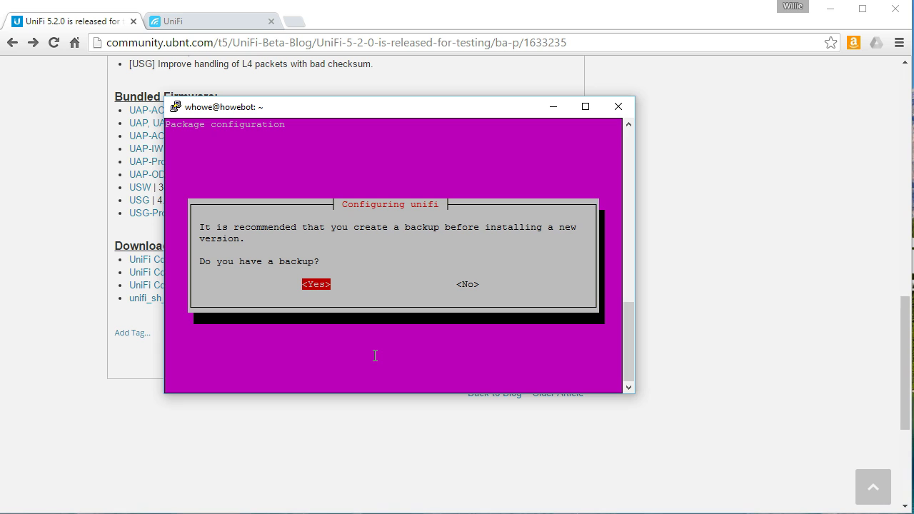
Answer No to the backup question, cancelling the unifi install with a dpkg error.
{"action": "key", "text": "Right"}
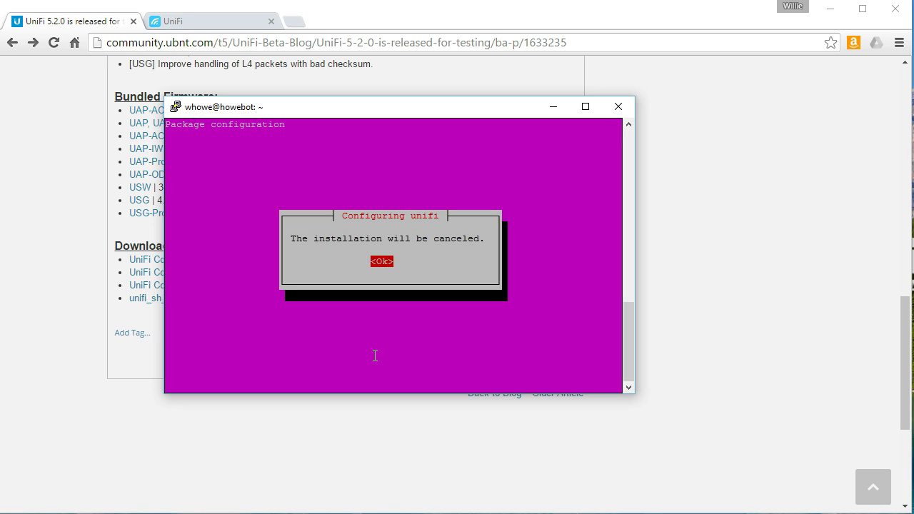
{"action": "key", "text": "Return"}
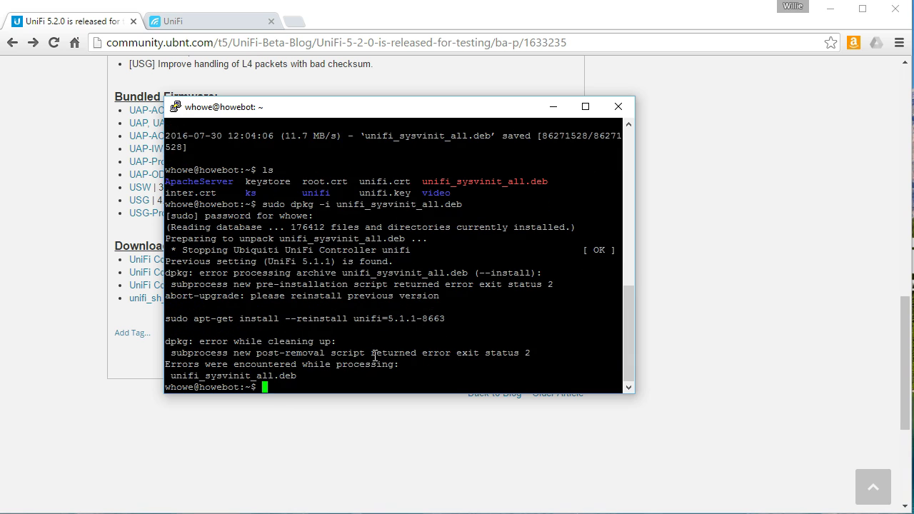
{"action": "left_click", "coordinate": [373, 355]}
Reload the UniFi controller page to confirm it refuses connections, then recall the dpkg install command.
{"action": "left_click", "coordinate": [215, 21]}
{"action": "left_click", "coordinate": [53, 42]}
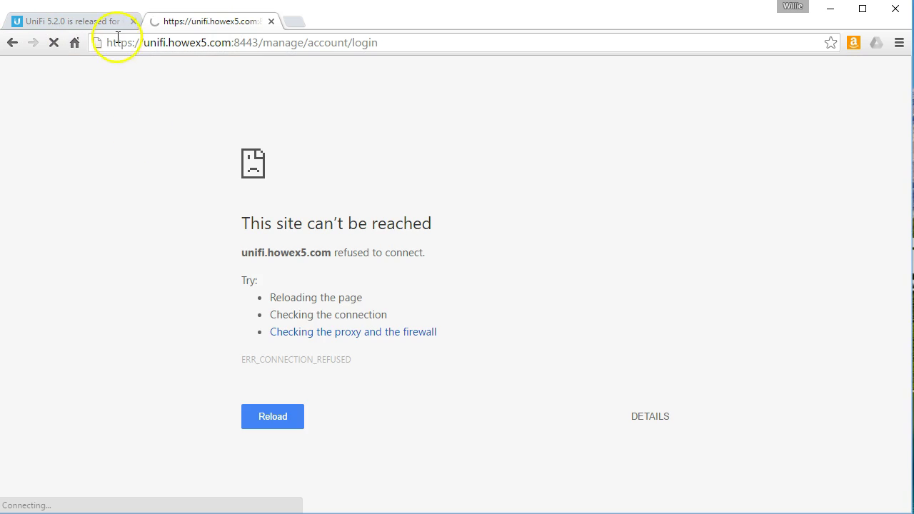
{"action": "key", "text": "alt+Tab"}
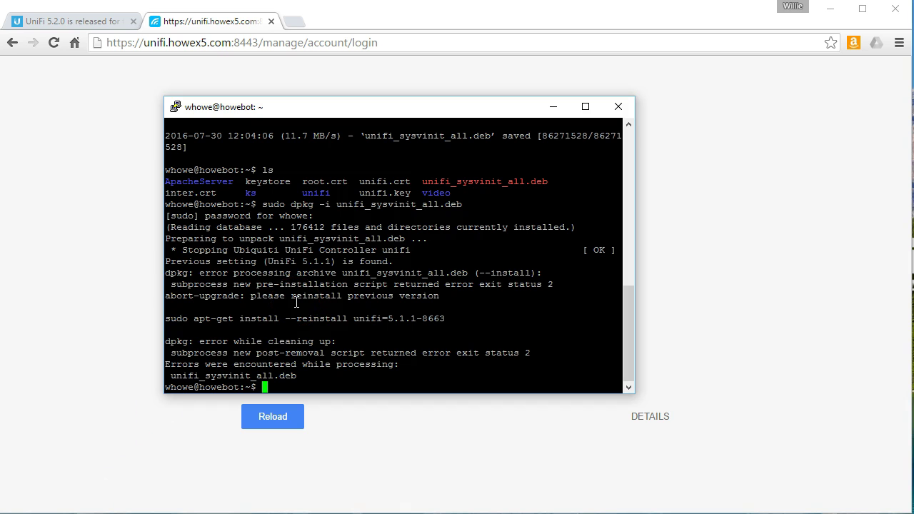
{"action": "key", "text": "Up"}
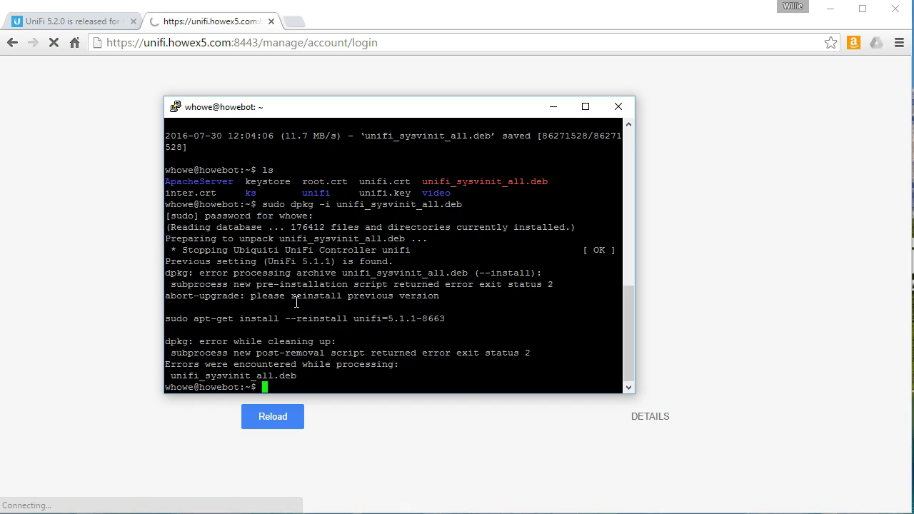
Rerun the install answering Yes to having a backup, then reload the login page showing v5.2.0.
{"action": "key", "text": "Return"}
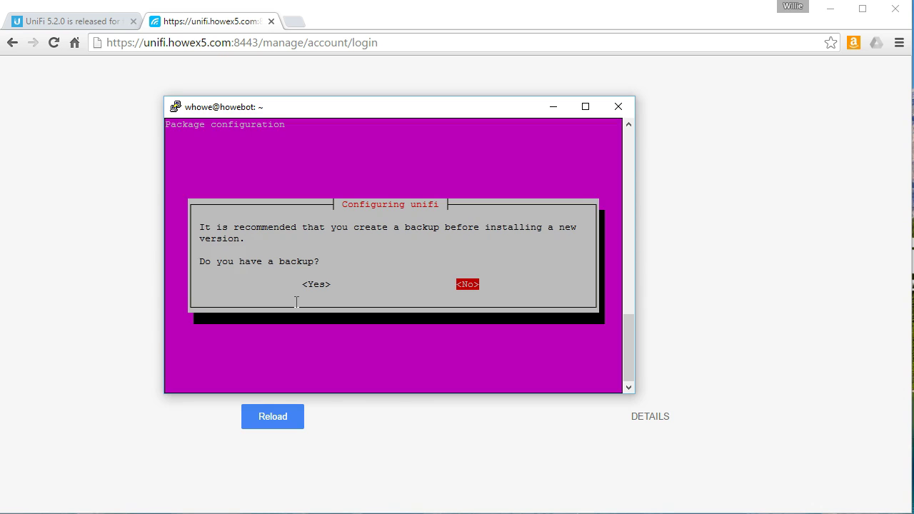
{"action": "key", "text": "Tab"}
{"action": "key", "text": "Return"}
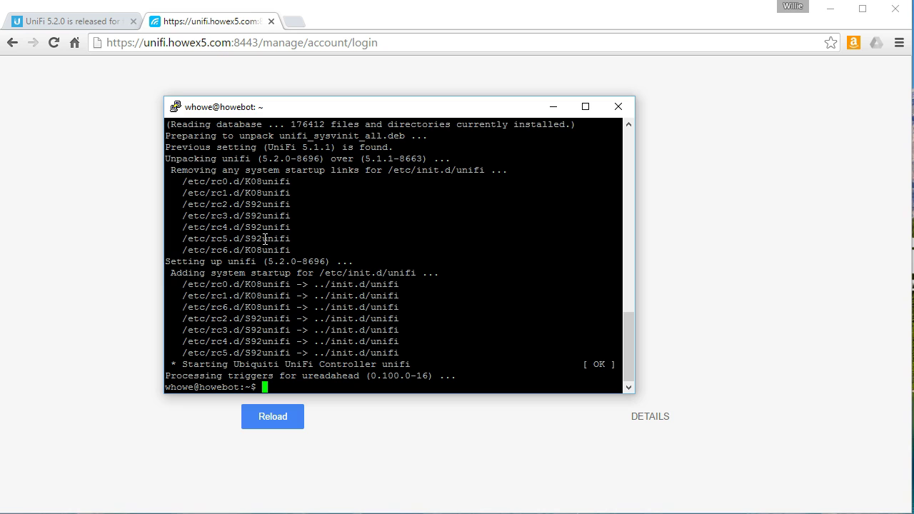
{"action": "left_click", "coordinate": [95, 210]}
{"action": "left_click", "coordinate": [53, 43]}
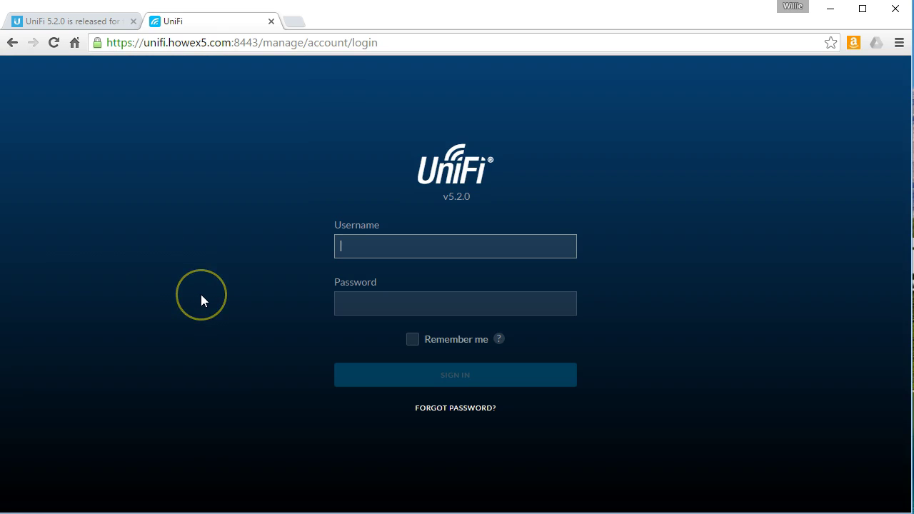
Sign in with the admin username and password, retyping the password after the login error.
{"action": "left_click", "coordinate": [444, 198]}
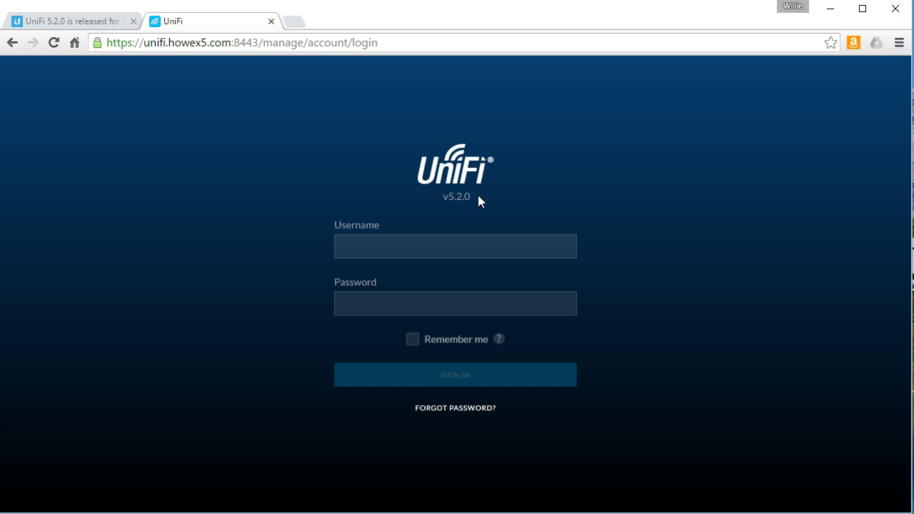
{"action": "left_click", "coordinate": [440, 246]}
{"action": "type", "text": "whowe"}
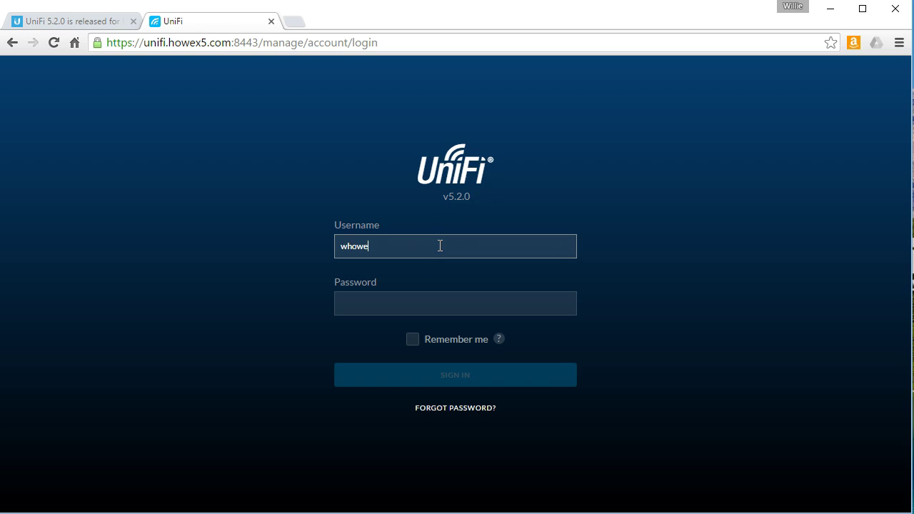
{"action": "key", "text": "Tab"}
{"action": "type", "text": "••••••••••••"}
{"action": "key", "text": "Return"}
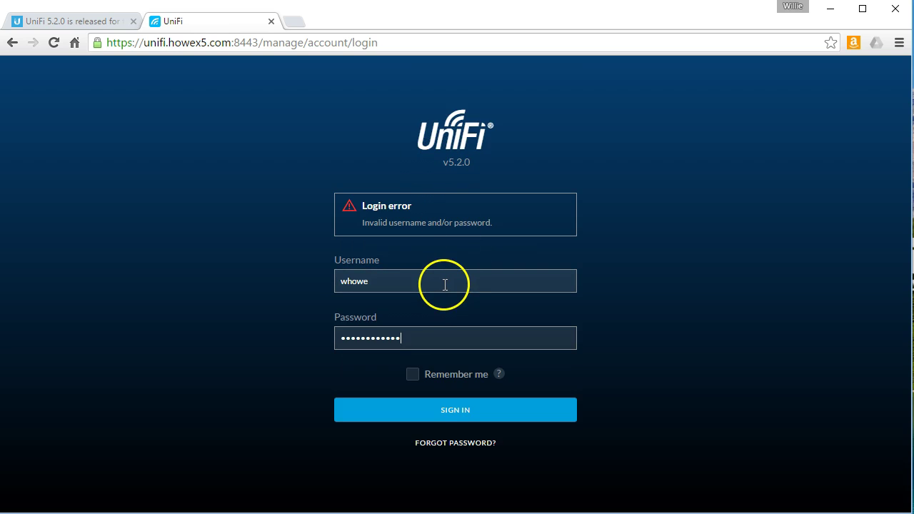
{"action": "left_click_drag", "start_coordinate": [419, 335], "coordinate": [293, 344]}
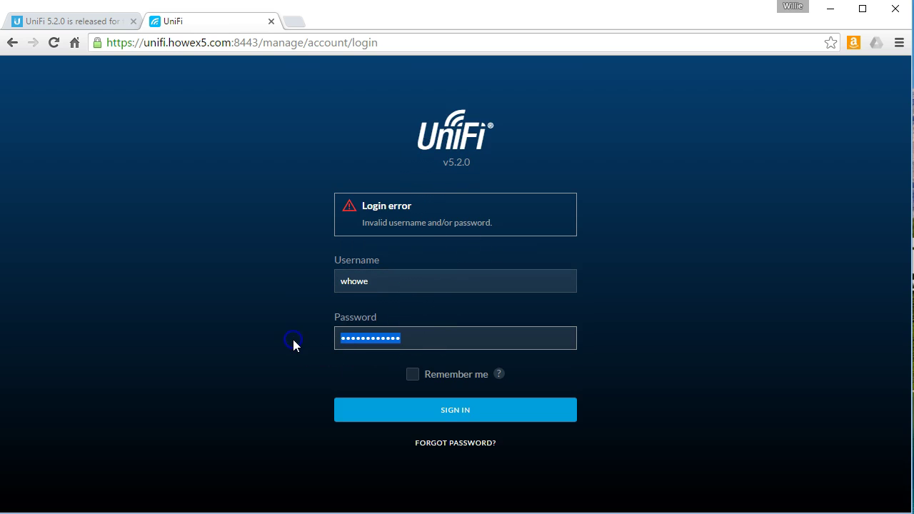
{"action": "type", "text": "**********"}
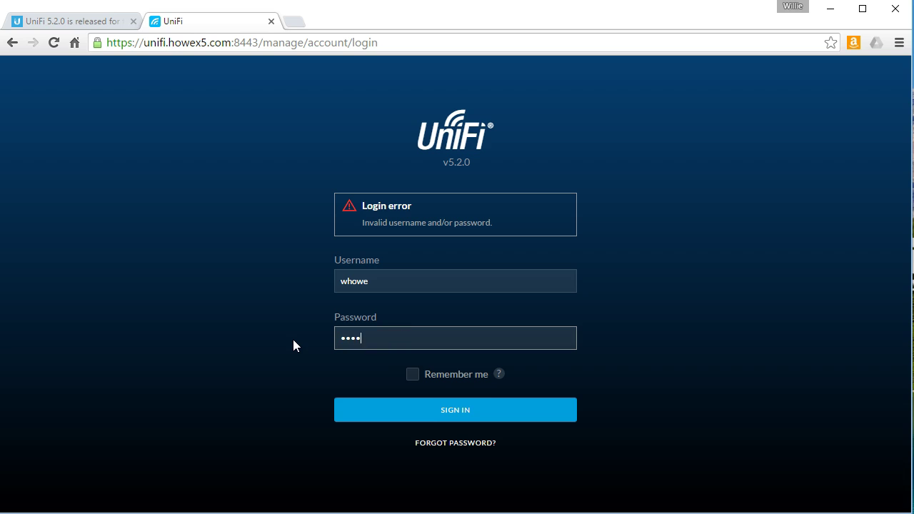
{"action": "key", "text": "Return"}
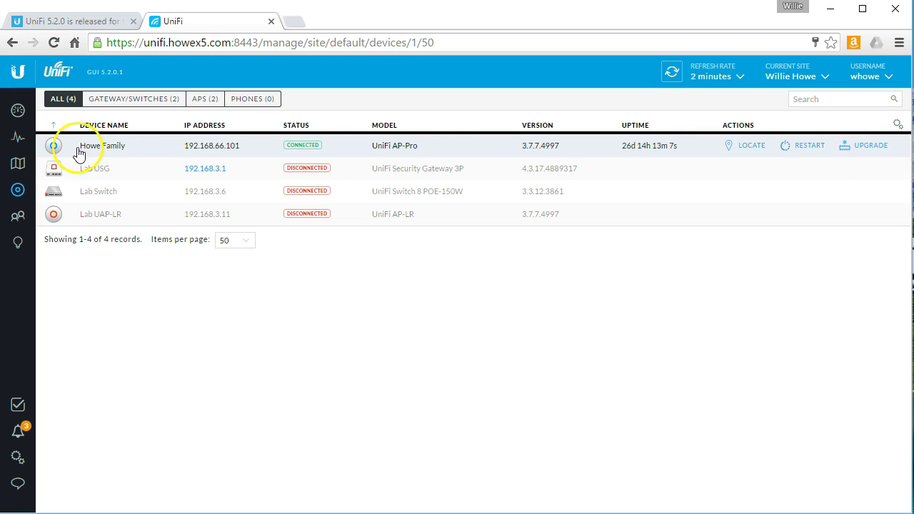
Upgrade the AP-Pro firmware, then browse Dashboard, Statistics and Map before returning to Devices.
{"action": "left_click", "coordinate": [872, 150]}
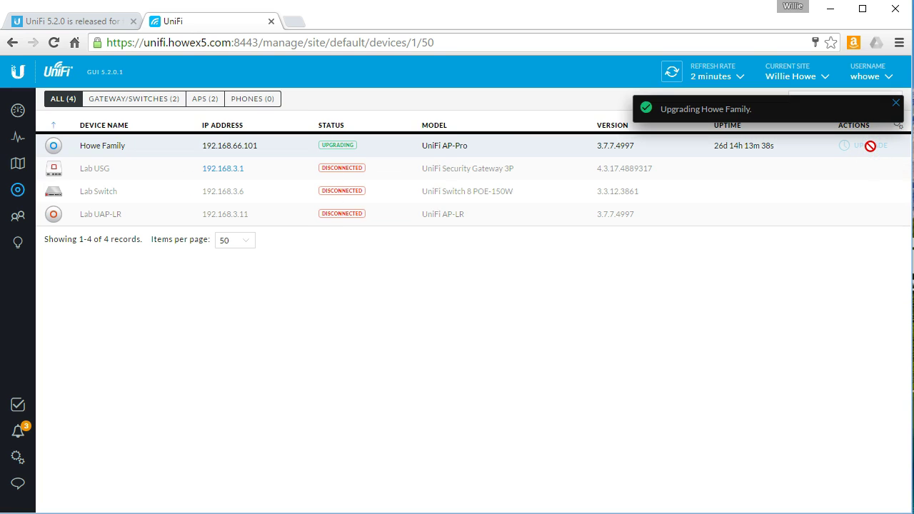
{"action": "left_click", "coordinate": [893, 103]}
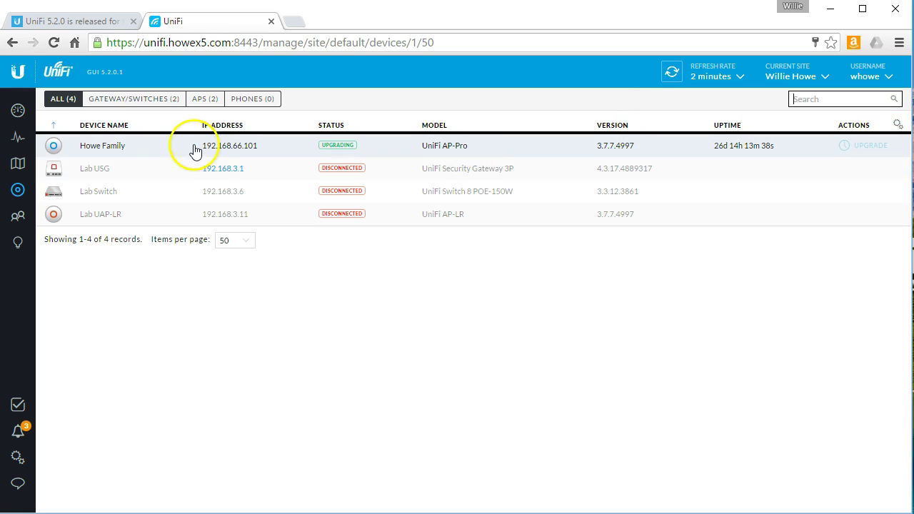
{"action": "left_click", "coordinate": [18, 110]}
{"action": "scroll", "coordinate": [357, 290], "scroll_direction": "down", "scroll_amount": 3}
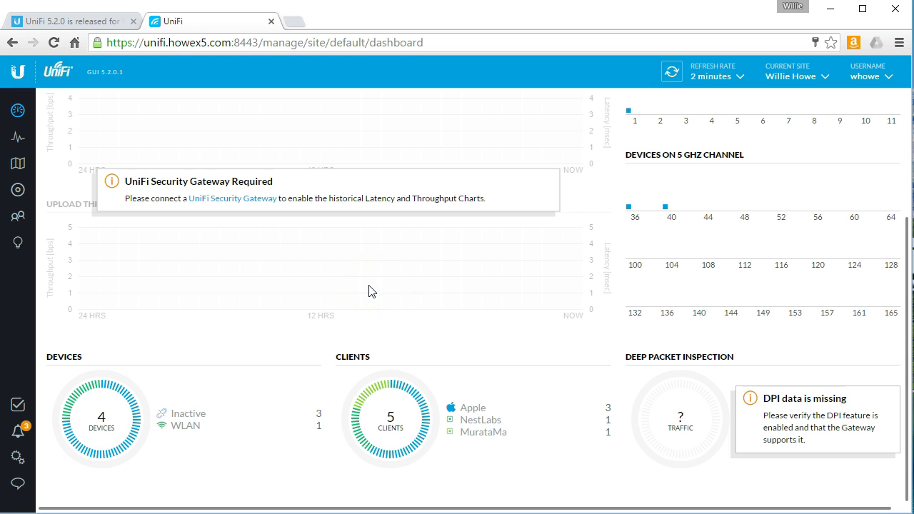
{"action": "scroll", "coordinate": [370, 290], "scroll_direction": "up", "scroll_amount": 3}
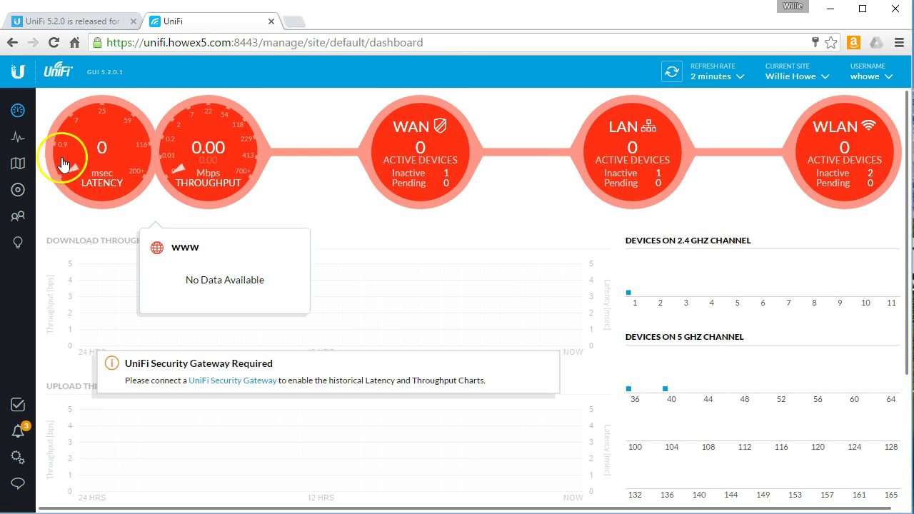
{"action": "left_click", "coordinate": [18, 139]}
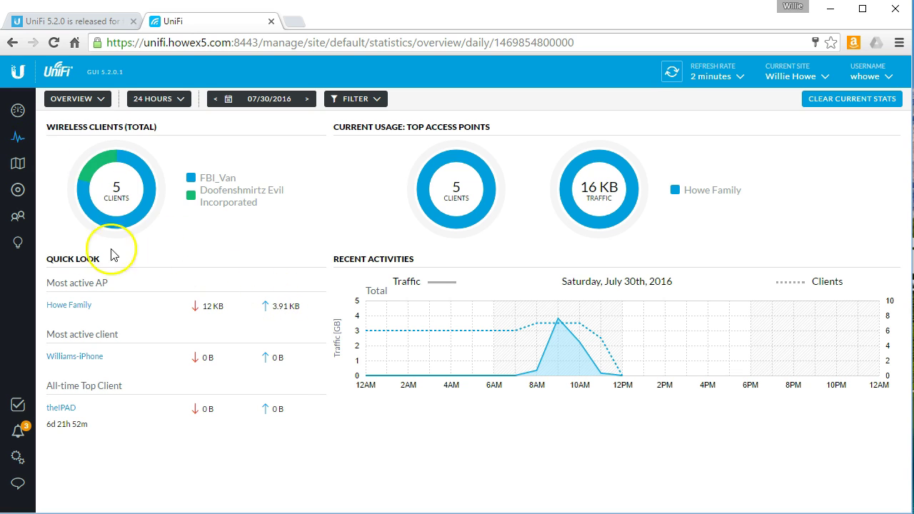
{"action": "left_click", "coordinate": [19, 164]}
{"action": "left_click", "coordinate": [18, 191]}
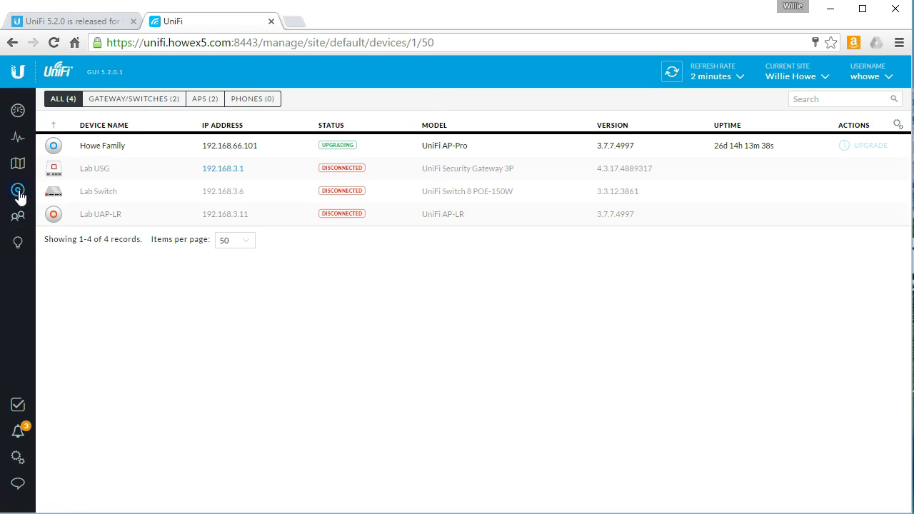
Review recent events, close the Events panel, and return to the release post's Notes section.
{"action": "left_click", "coordinate": [18, 217]}
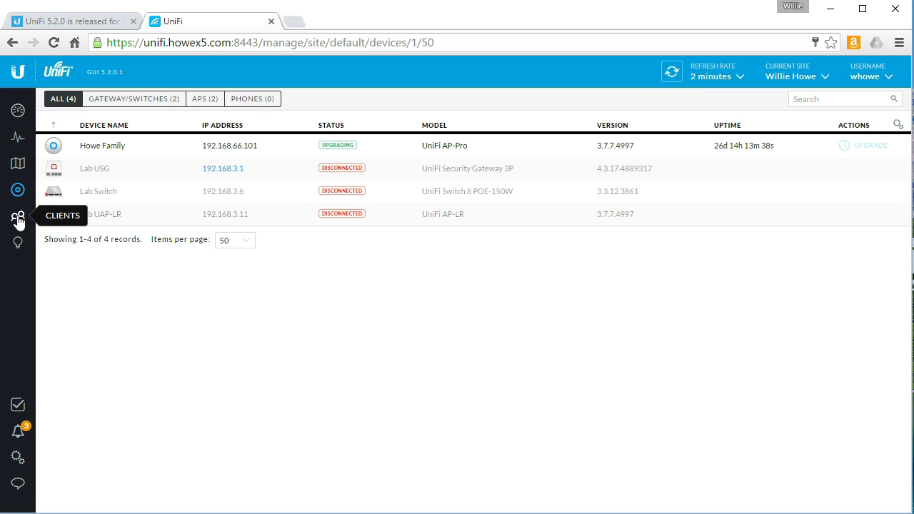
{"action": "left_click", "coordinate": [18, 407]}
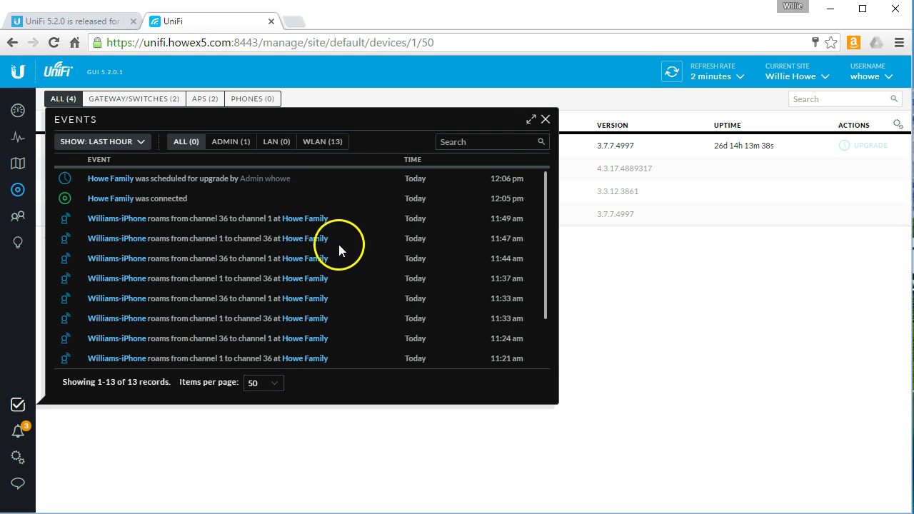
{"action": "left_click", "coordinate": [545, 120]}
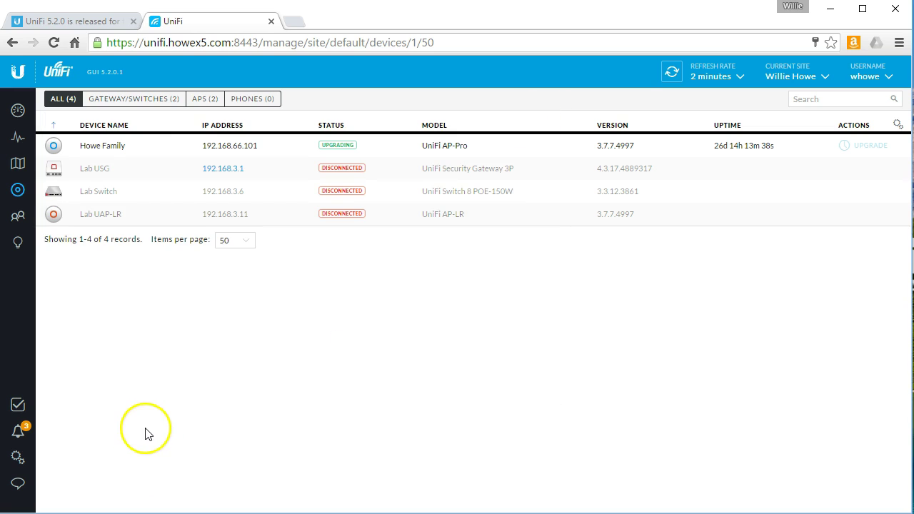
{"action": "left_click", "coordinate": [84, 21]}
{"action": "scroll", "coordinate": [211, 385], "scroll_direction": "up", "scroll_amount": 10}
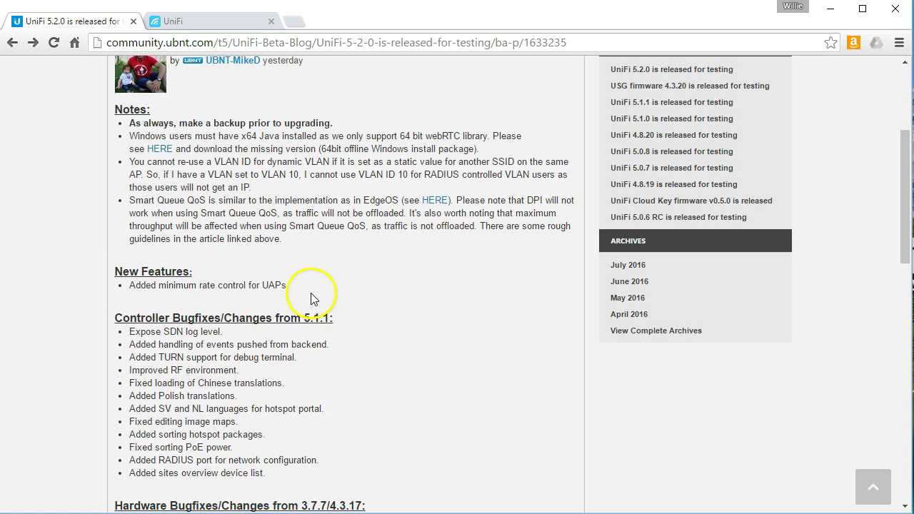
Open the AP-Pro's properties and expand its radio, WLAN, band steering and airtime fairness settings.
{"action": "left_click", "coordinate": [208, 19]}
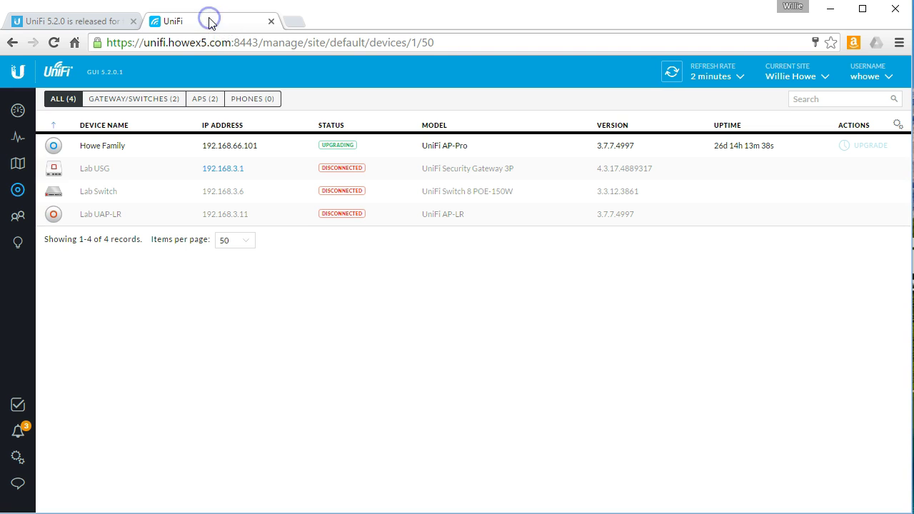
{"action": "left_click", "coordinate": [93, 142]}
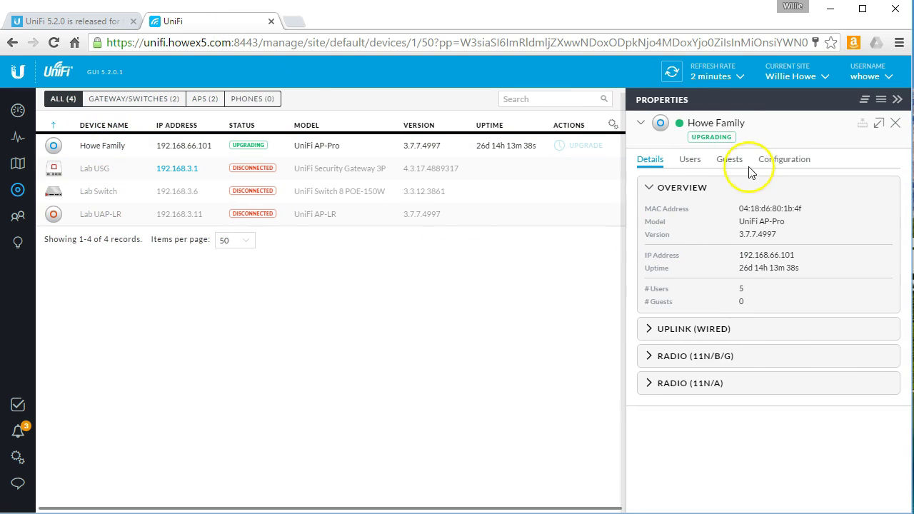
{"action": "left_click", "coordinate": [777, 160]}
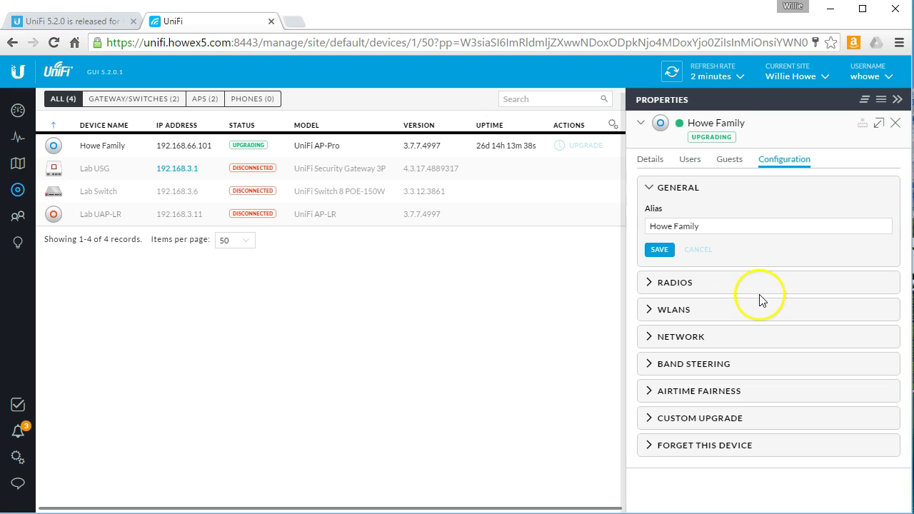
{"action": "left_click", "coordinate": [682, 284]}
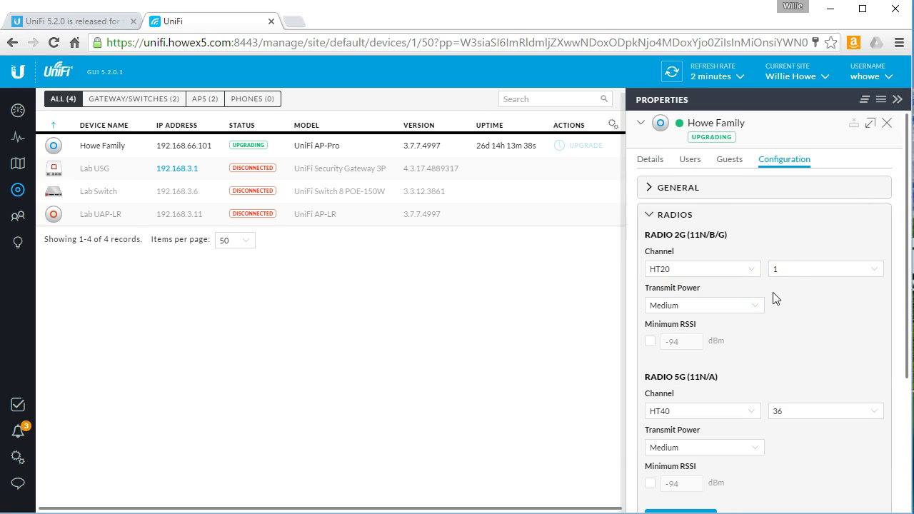
{"action": "left_click", "coordinate": [649, 216]}
{"action": "left_click", "coordinate": [672, 243]}
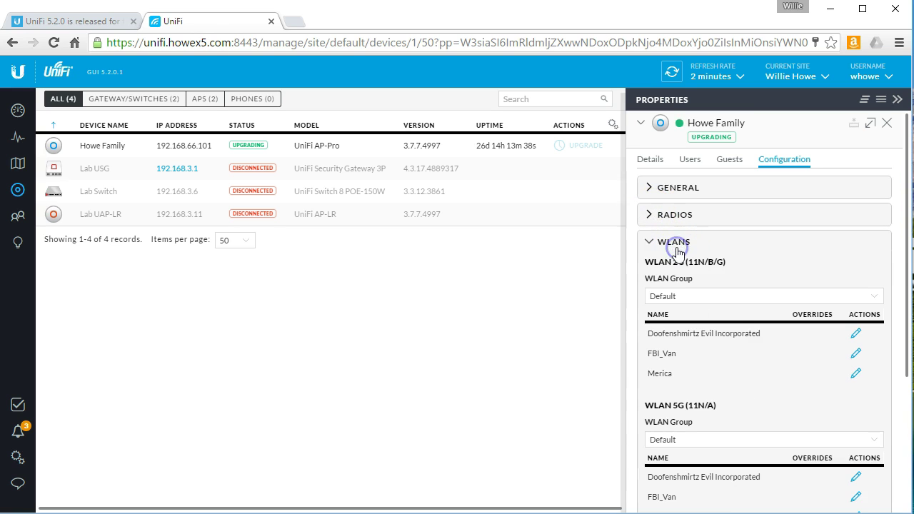
{"action": "left_click", "coordinate": [673, 244]}
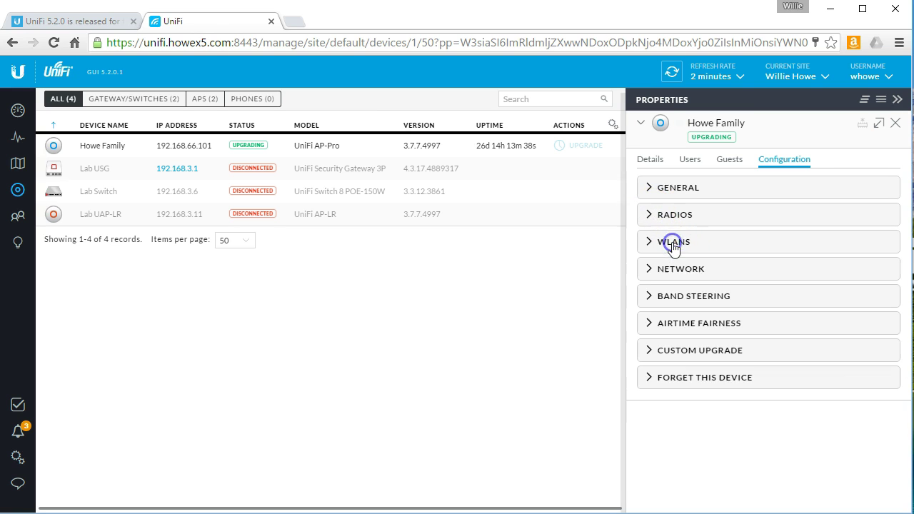
{"action": "left_click", "coordinate": [698, 297]}
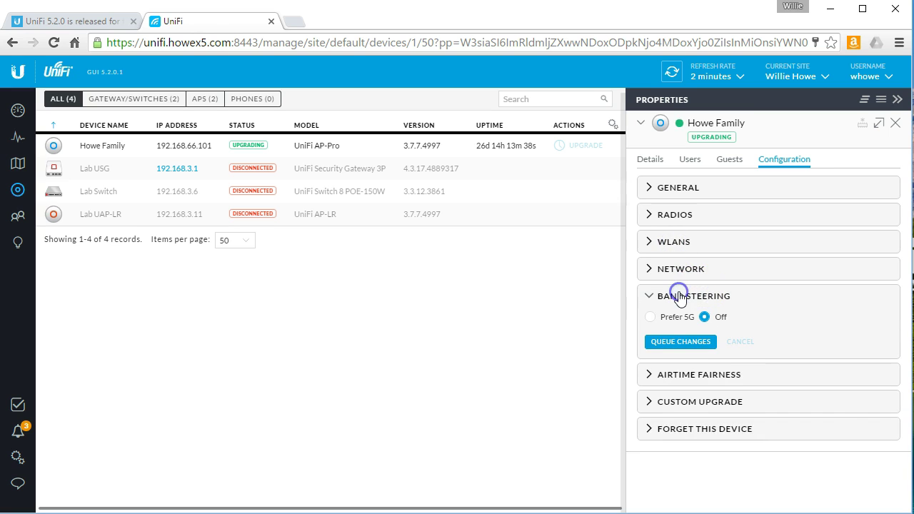
{"action": "left_click", "coordinate": [679, 297]}
{"action": "left_click", "coordinate": [678, 323]}
{"action": "left_click", "coordinate": [677, 325]}
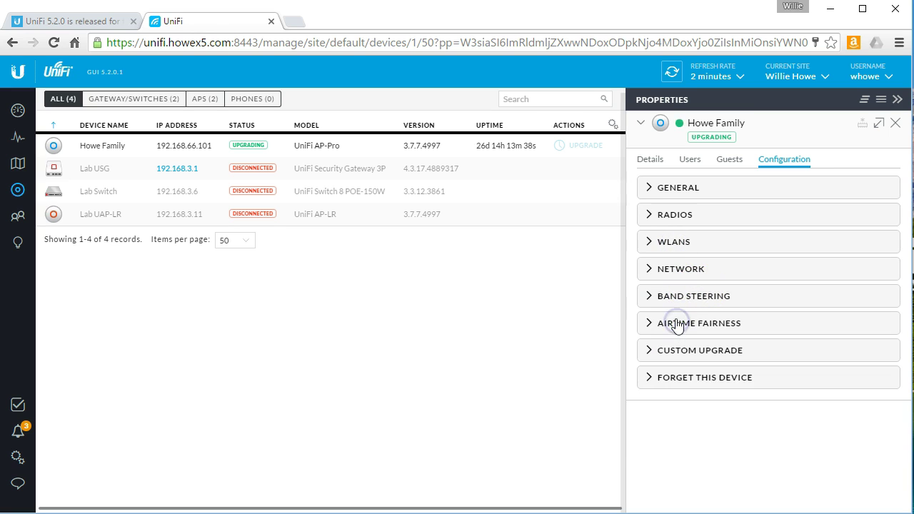
{"action": "left_click", "coordinate": [684, 352]}
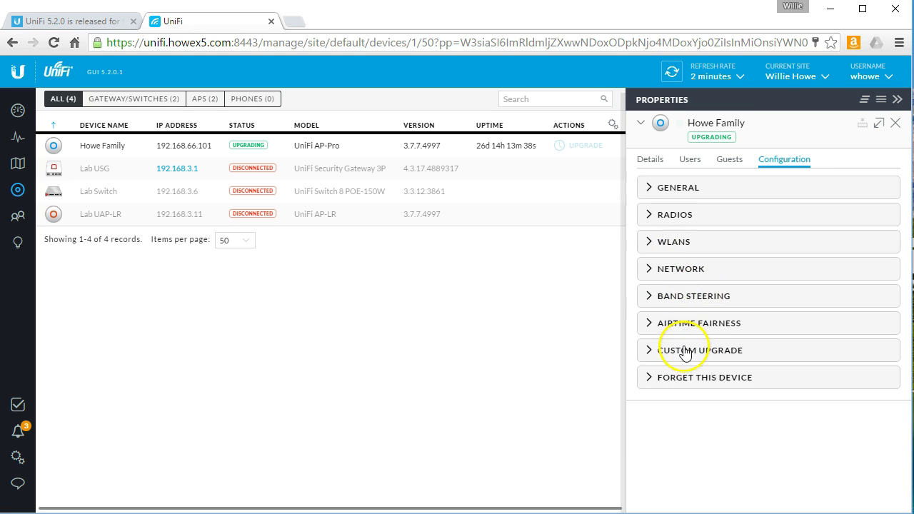
Check the AP's Guests and Users lists, then return to Details showing 5 users.
{"action": "left_click", "coordinate": [730, 159]}
{"action": "left_click", "coordinate": [687, 160]}
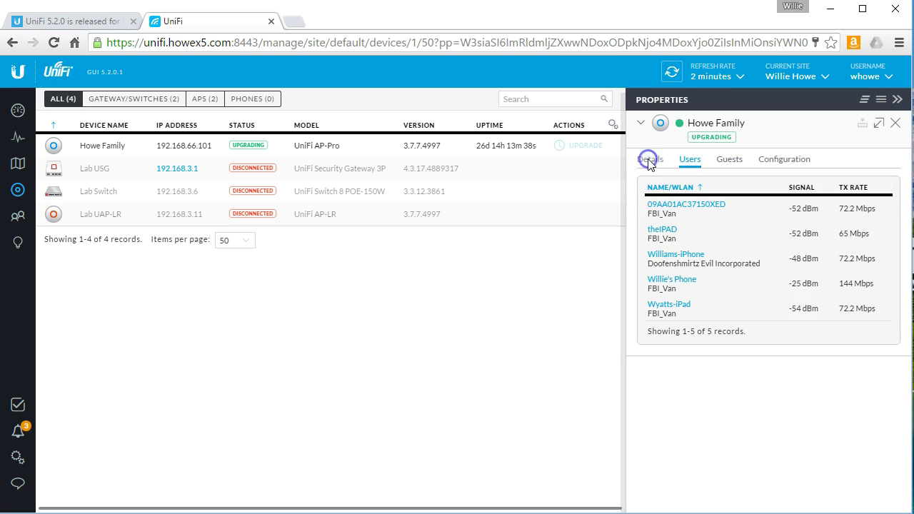
{"action": "left_click", "coordinate": [650, 160]}
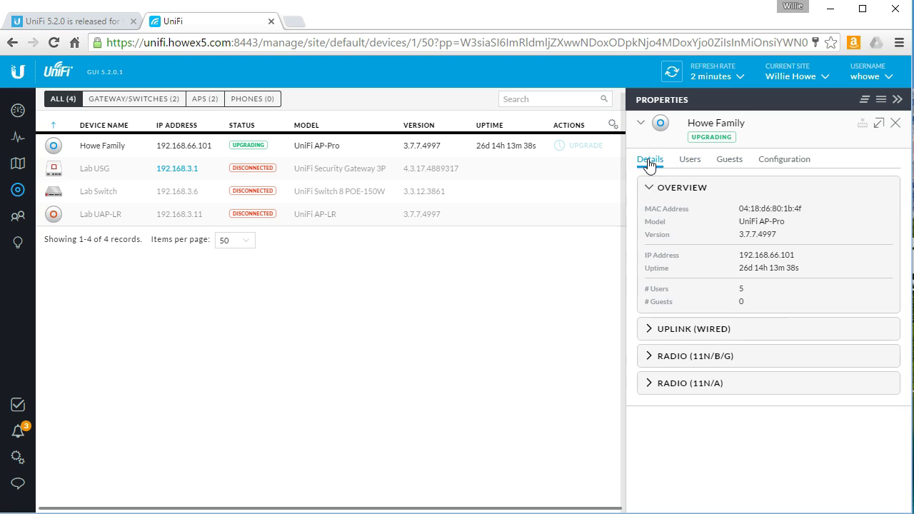
Close the AP's properties, open the controller's Site settings, then switch back to the UniFi 5.2.0 release notes.
{"action": "left_click", "coordinate": [897, 125]}
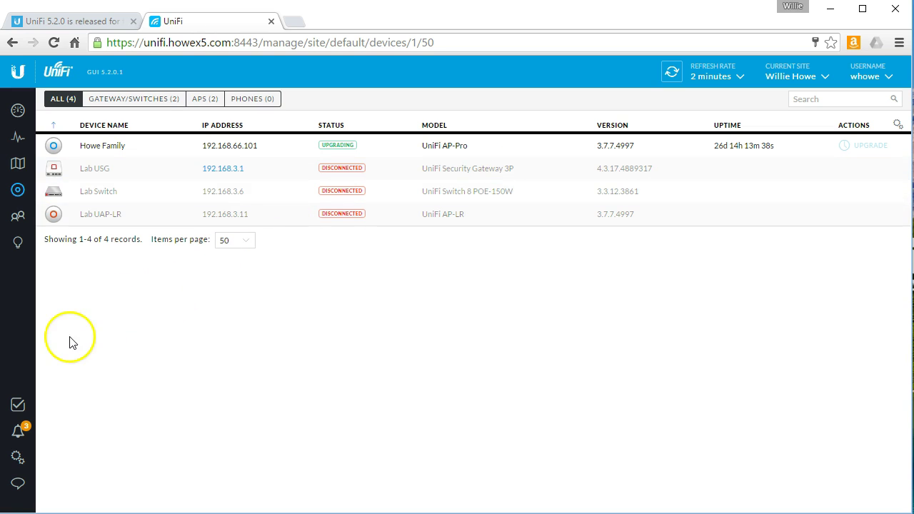
{"action": "left_click", "coordinate": [18, 458]}
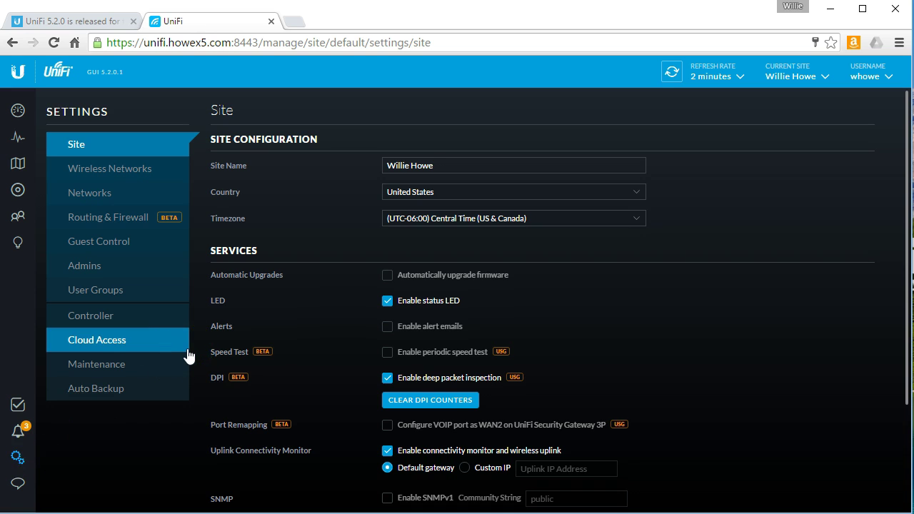
{"action": "left_click", "coordinate": [90, 19]}
{"action": "left_click", "coordinate": [253, 240]}
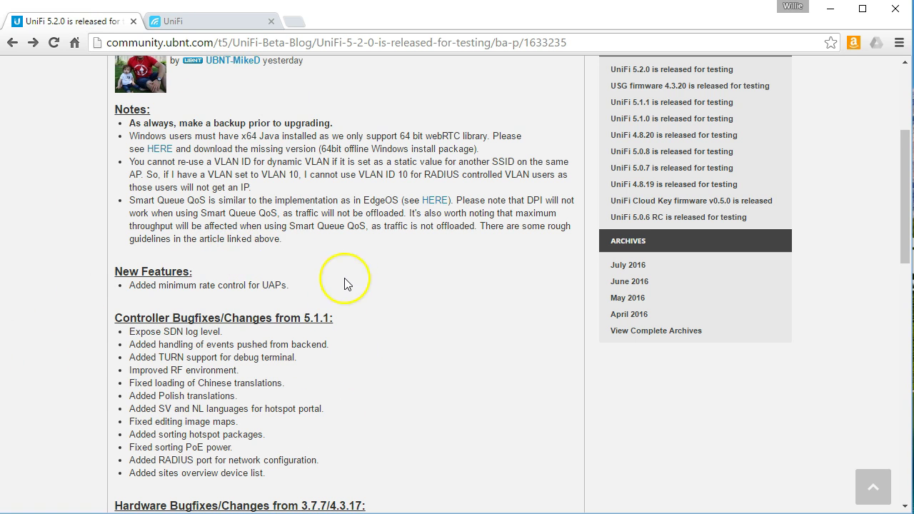
Scroll the release notes down to the bugfixes and bundled 3.7.8.5016 firmware, then return to the UniFi tab.
{"action": "left_click", "coordinate": [294, 348]}
{"action": "scroll", "coordinate": [221, 434], "scroll_direction": "down", "scroll_amount": 1}
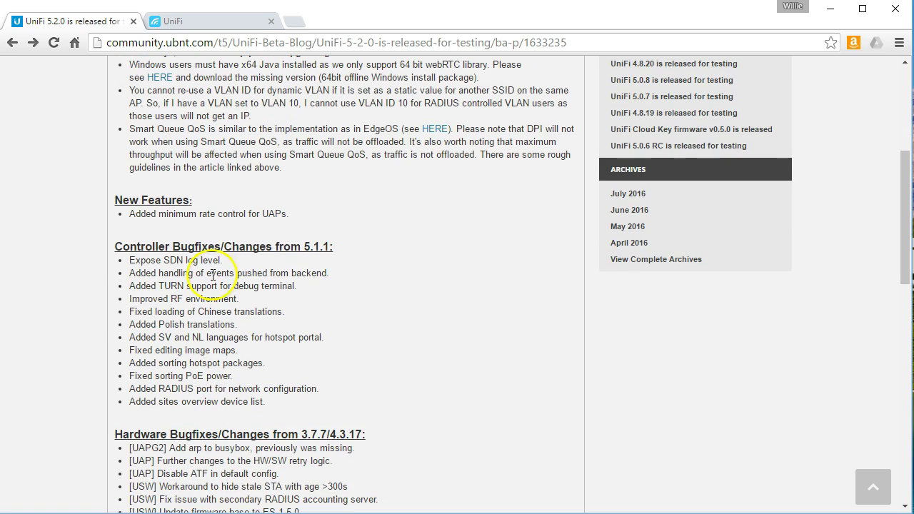
{"action": "scroll", "coordinate": [218, 424], "scroll_direction": "down", "scroll_amount": 2}
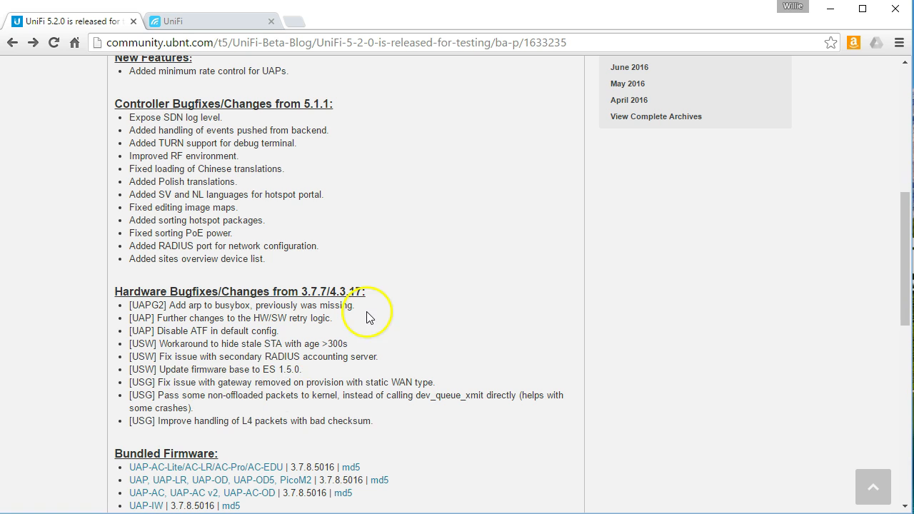
{"action": "scroll", "coordinate": [343, 342], "scroll_direction": "down", "scroll_amount": 2}
{"action": "scroll", "coordinate": [343, 340], "scroll_direction": "up", "scroll_amount": 8}
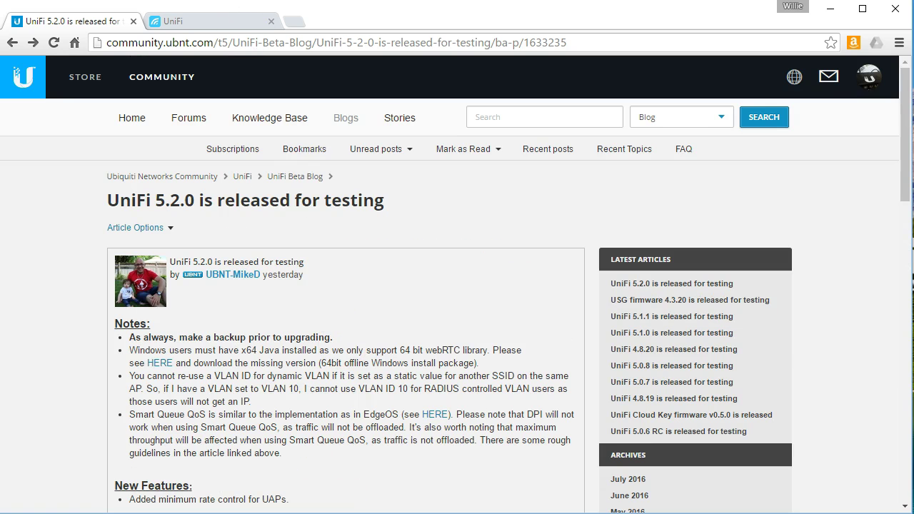
{"action": "left_click", "coordinate": [205, 22]}
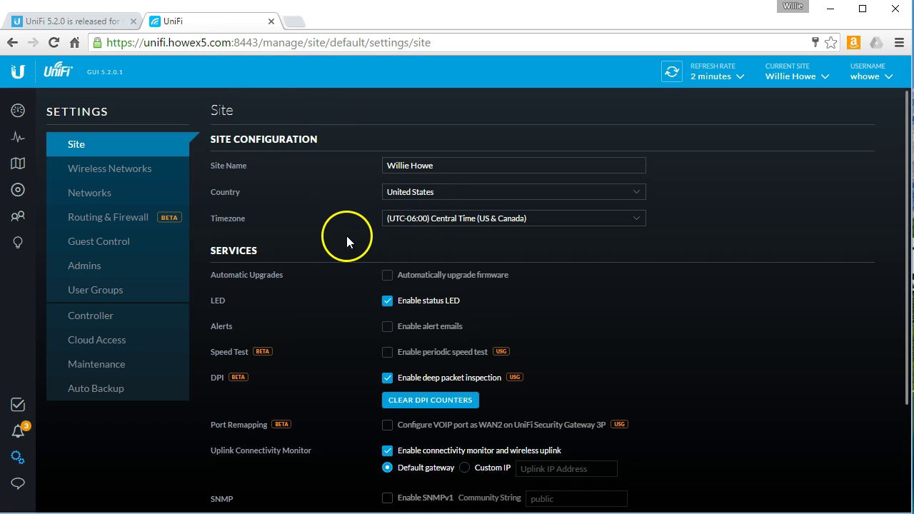
Show the devices list and wait for the AP-Pro to reconnect on firmware 3.7.8.5016.
{"action": "left_click", "coordinate": [19, 190]}
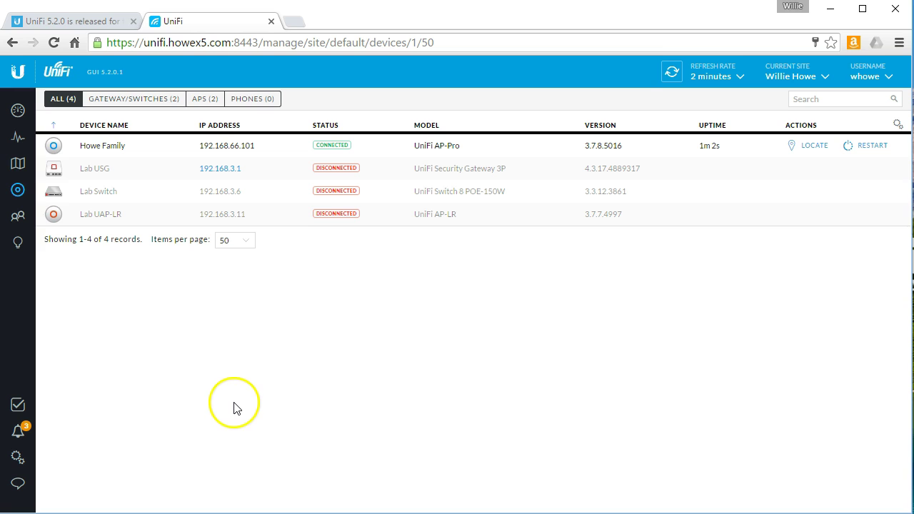
Open the upgraded AP-Pro's properties and review its Users, Guests and Configuration sections.
{"action": "left_click", "coordinate": [122, 147]}
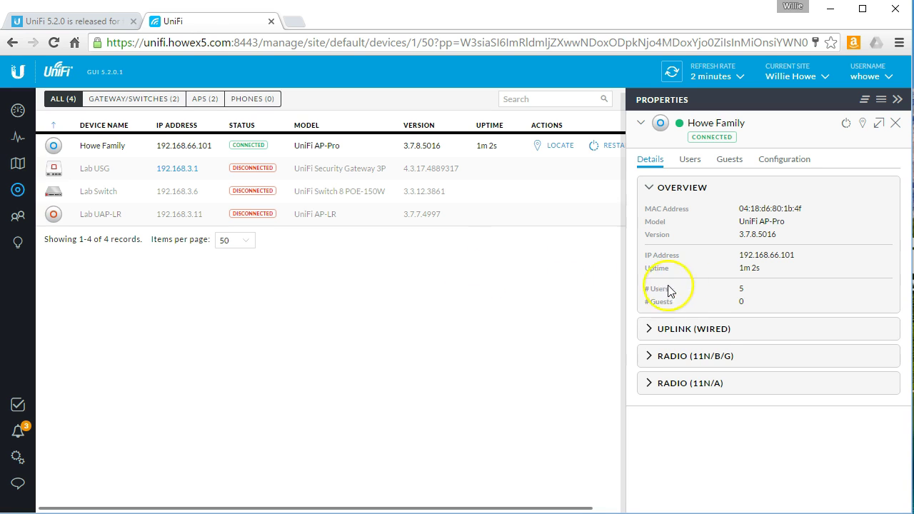
{"action": "left_click", "coordinate": [692, 158]}
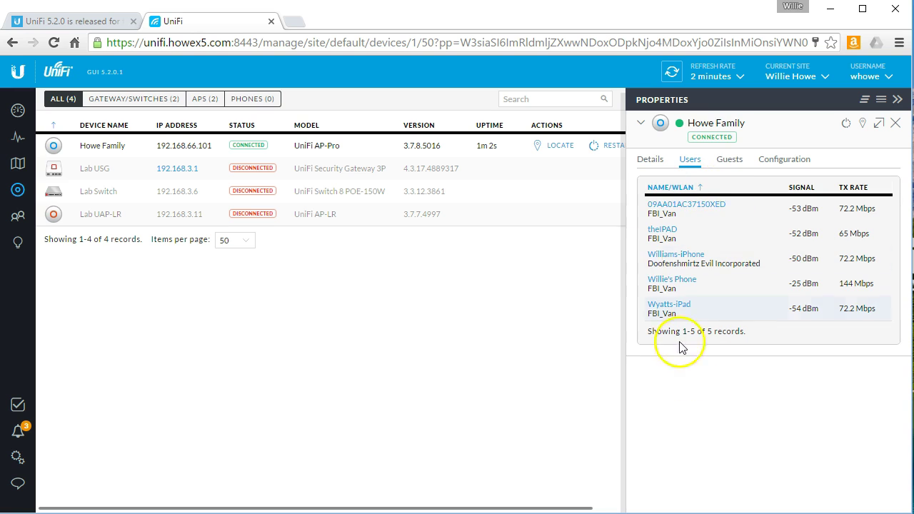
{"action": "left_click", "coordinate": [728, 159]}
{"action": "left_click", "coordinate": [779, 157]}
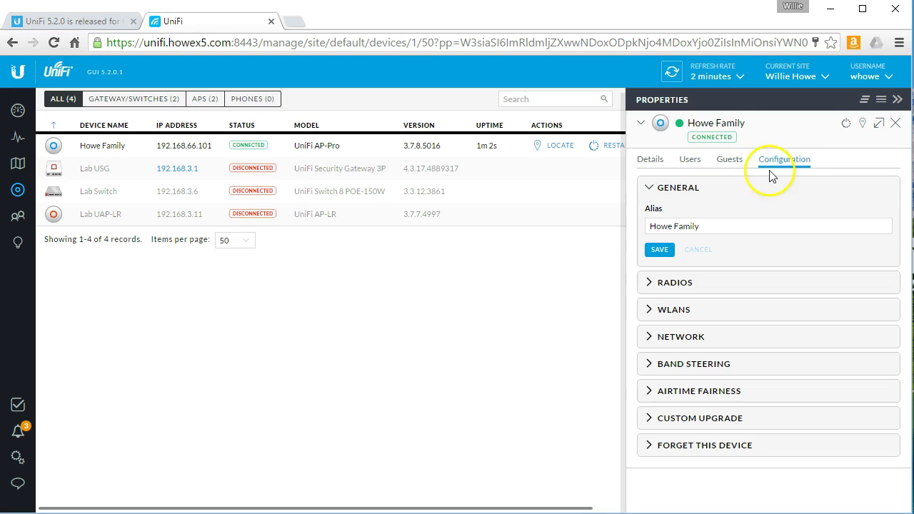
Switch to the 'UniFi 5.2.0 is released' post and scroll down to its Notes section.
{"action": "left_click", "coordinate": [74, 23]}
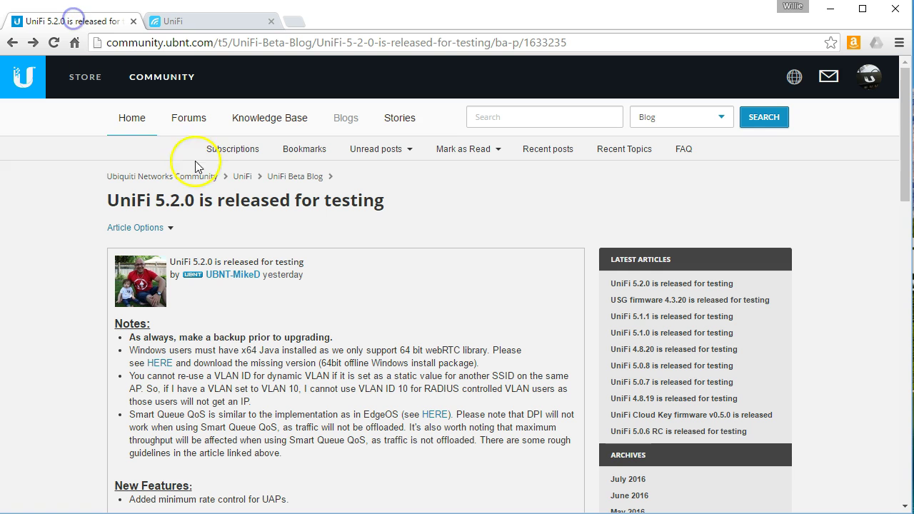
{"action": "scroll", "coordinate": [283, 291], "scroll_direction": "down", "scroll_amount": 3}
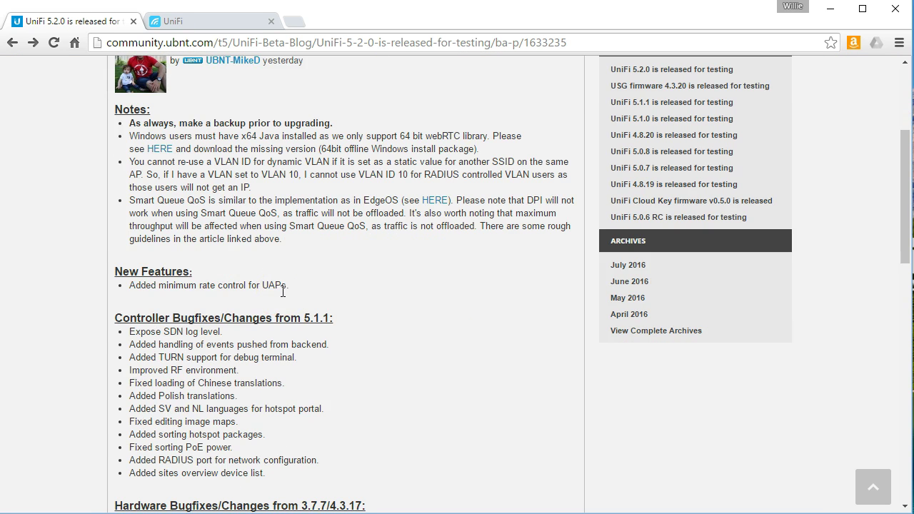